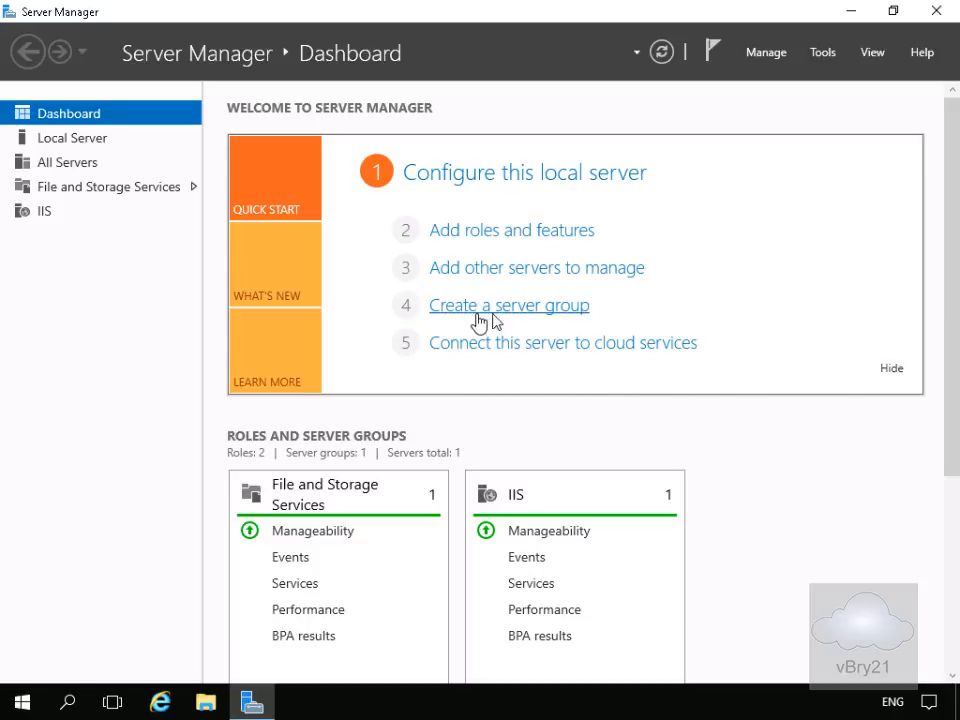
Start the Add Roles and Features wizard for a role-based installation on LON-SVR1.Adatum.com
click(551, 242)
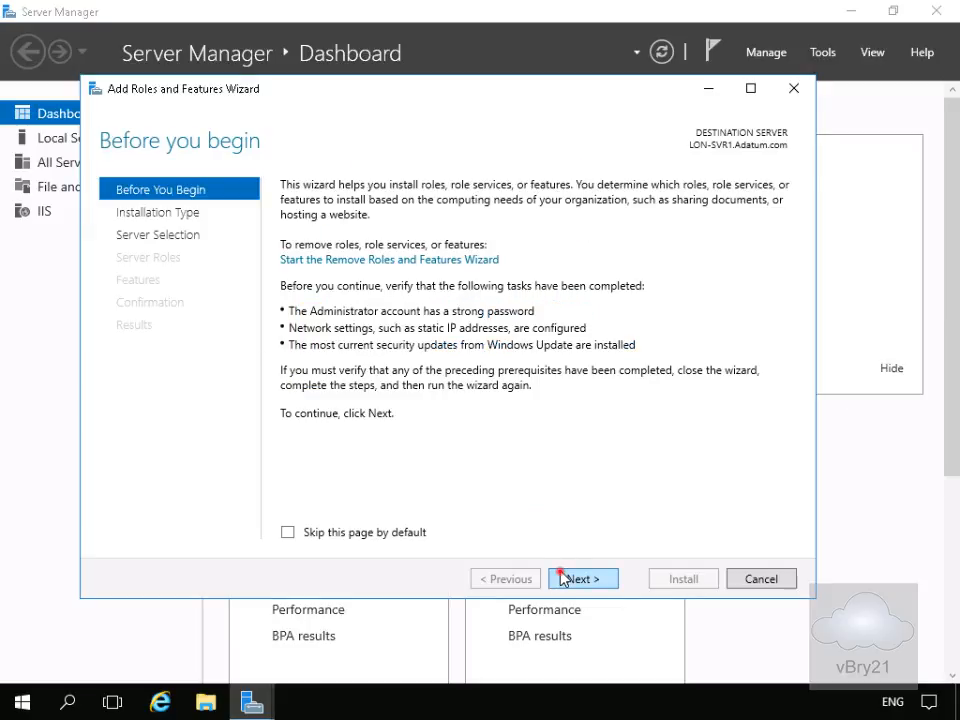
click(562, 579)
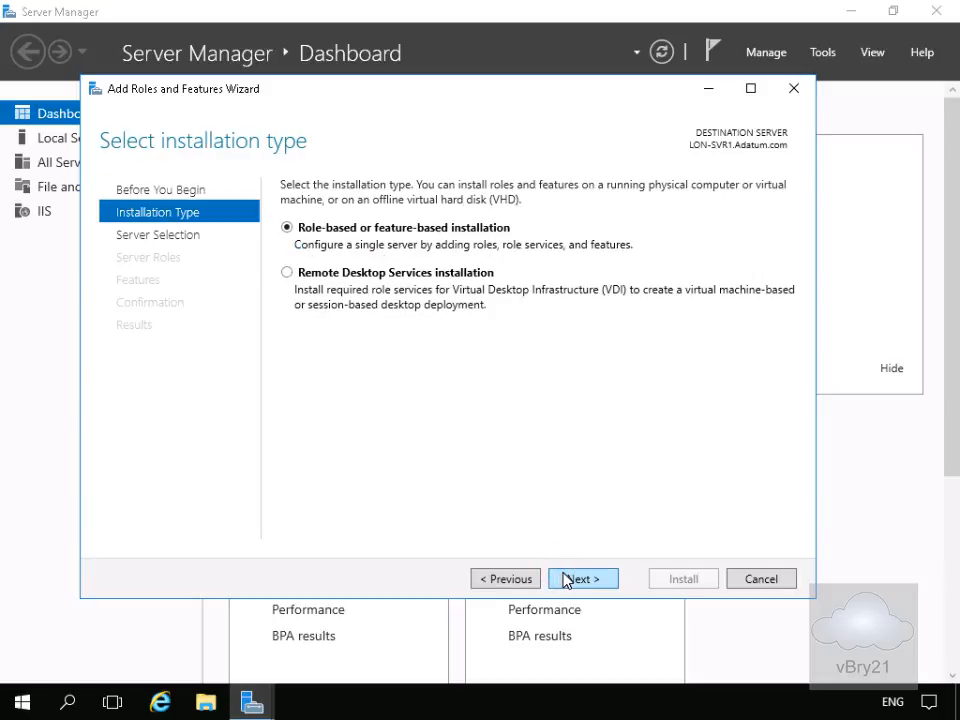
click(565, 580)
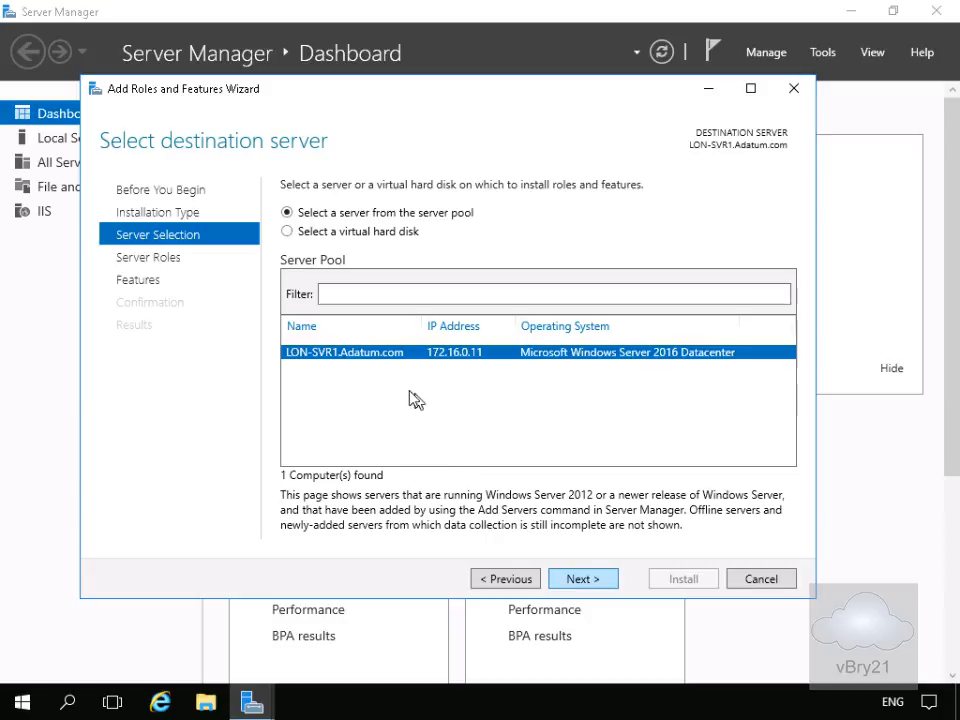
click(585, 581)
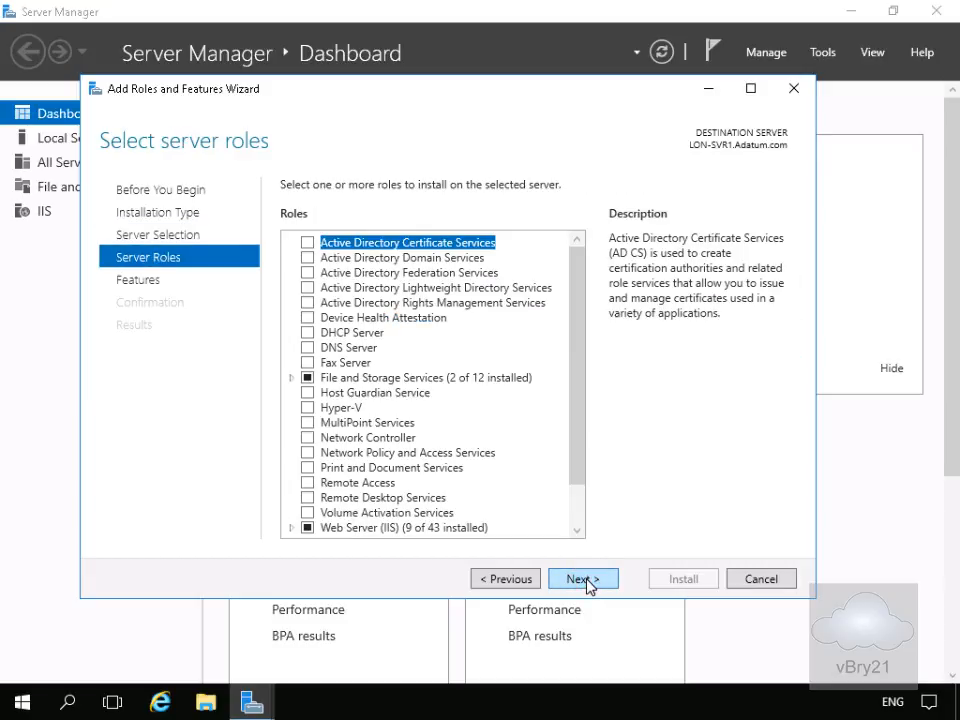
Select the DFS Namespaces role service with its management tools, and DFS Replication, under File and iSCSI Services
click(292, 378)
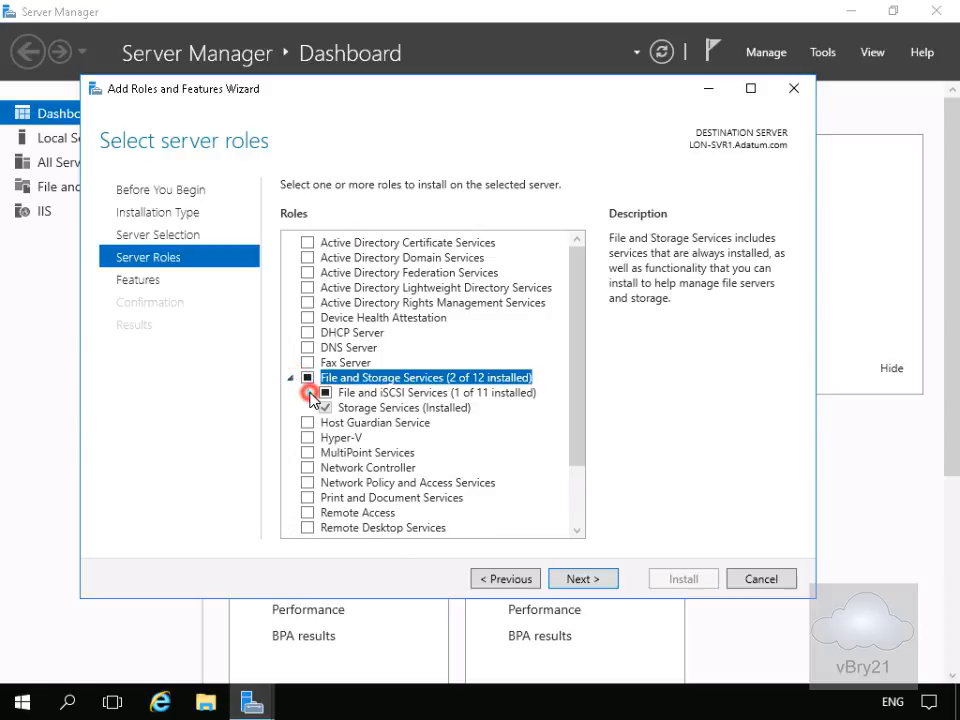
click(309, 393)
click(345, 452)
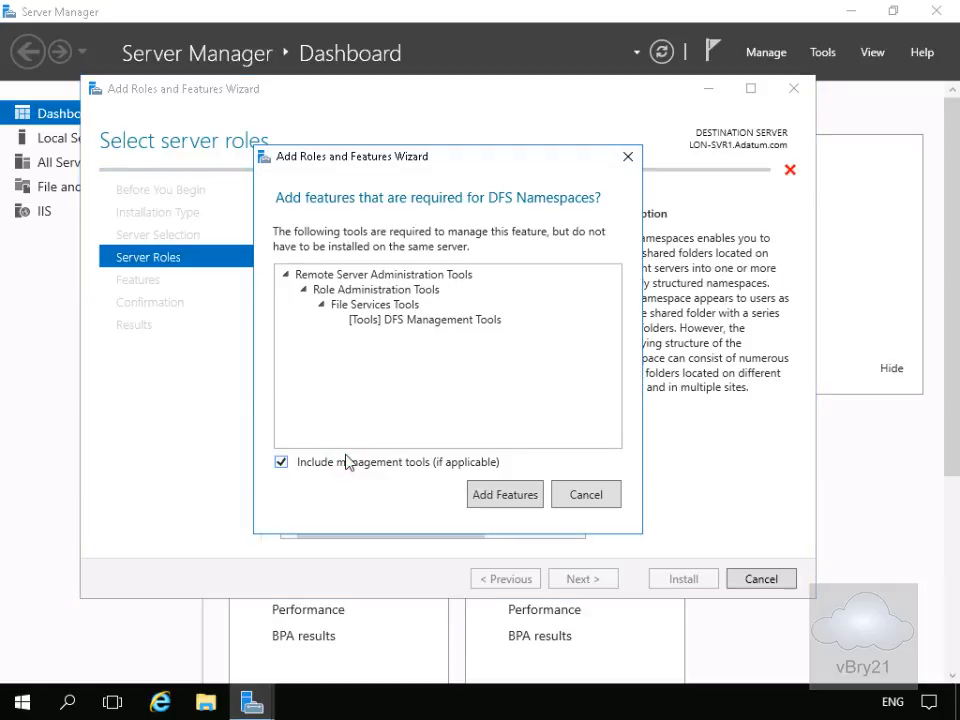
click(532, 502)
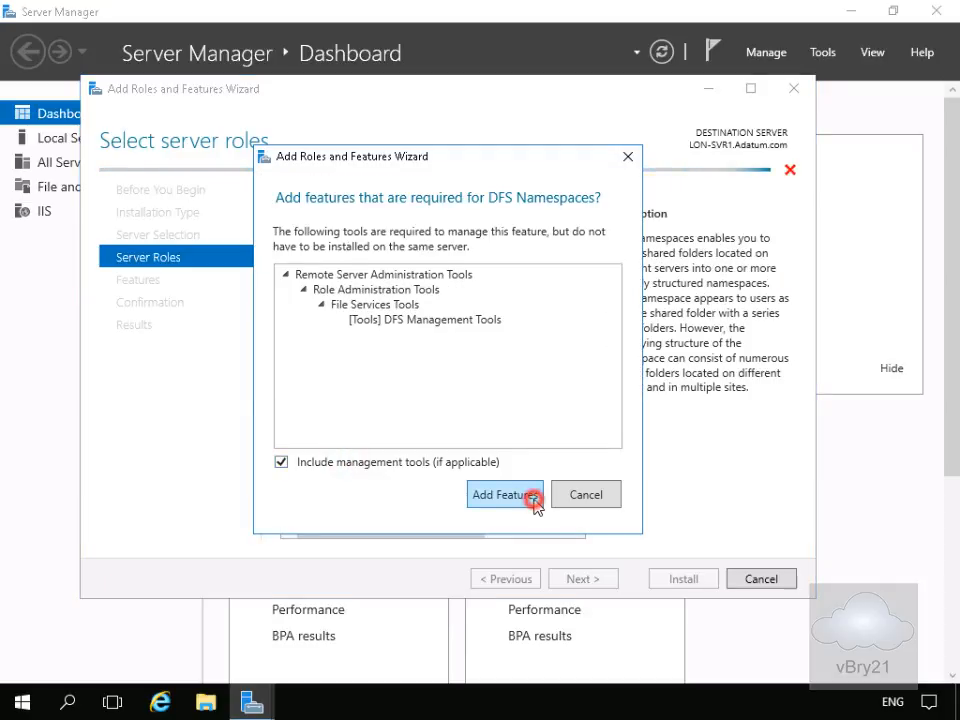
click(344, 467)
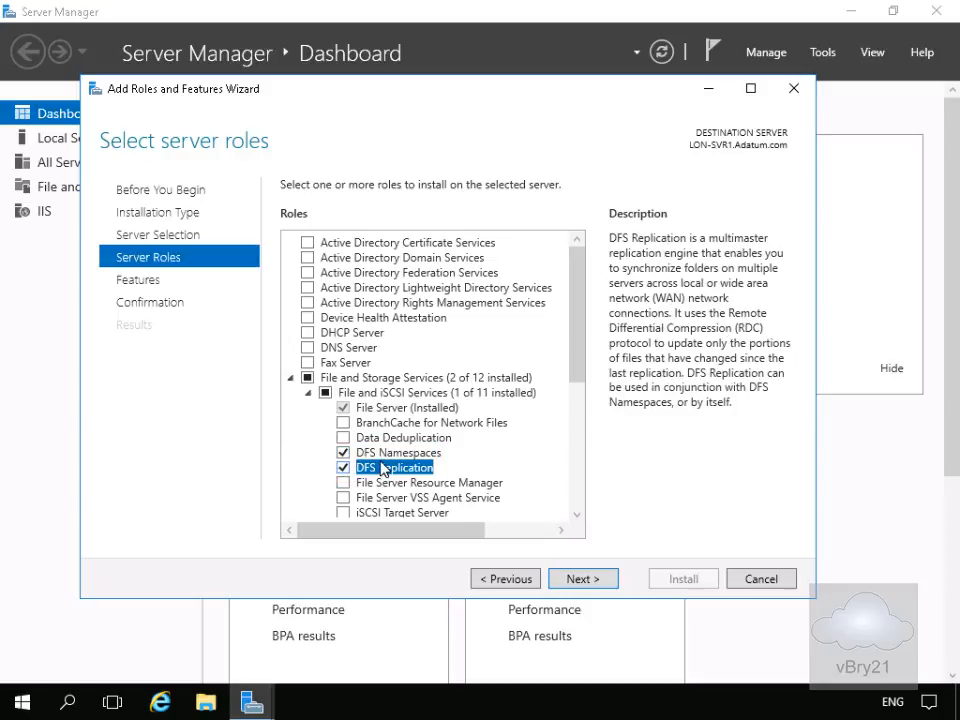
Install the selected DFS role services without adding any extra features
click(563, 580)
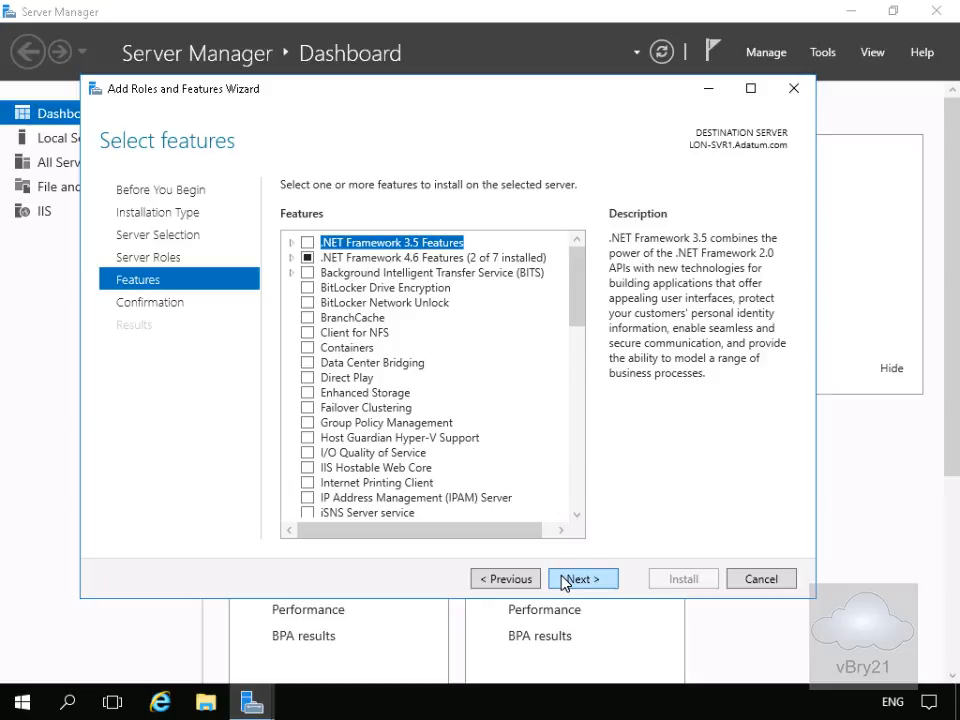
click(563, 580)
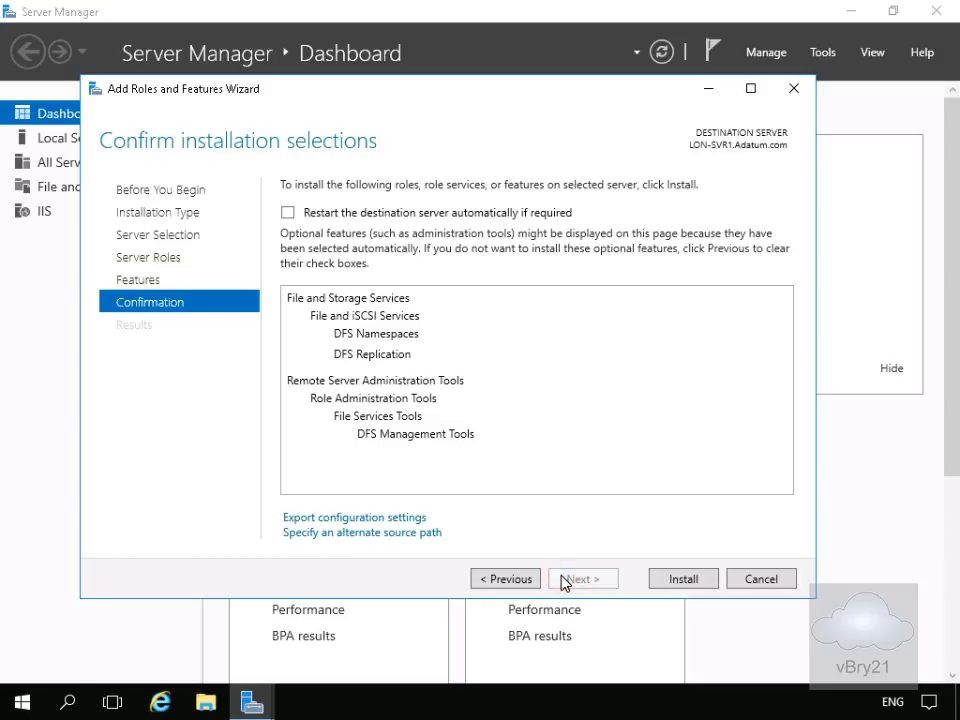
click(672, 580)
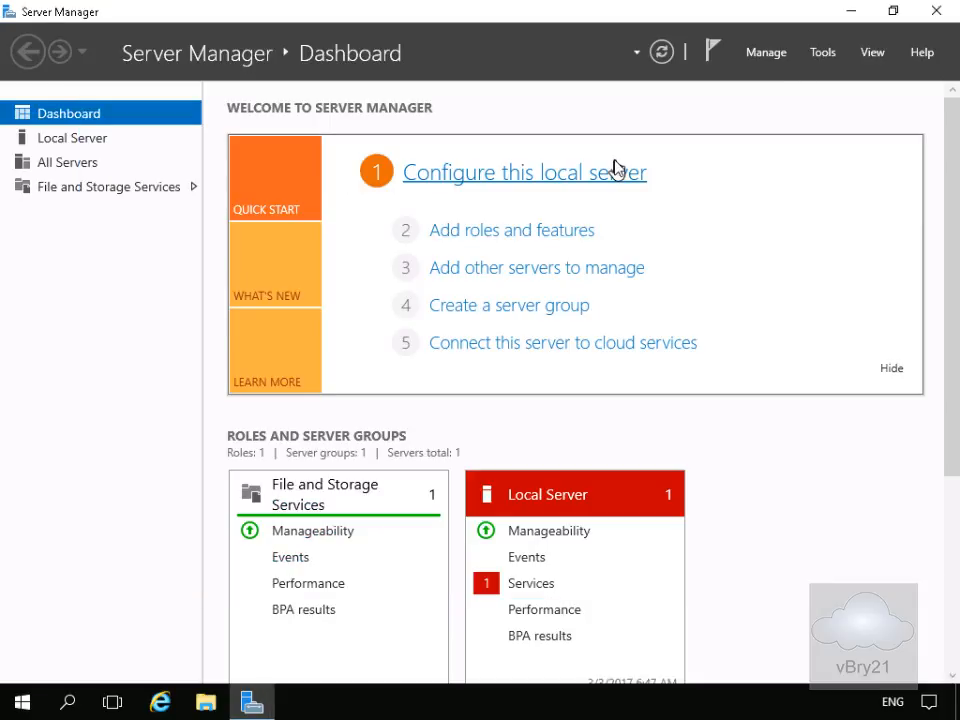
Start the Add Roles and Features wizard for a role-based installation on TOR-SVR1.Adatum.com
click(540, 233)
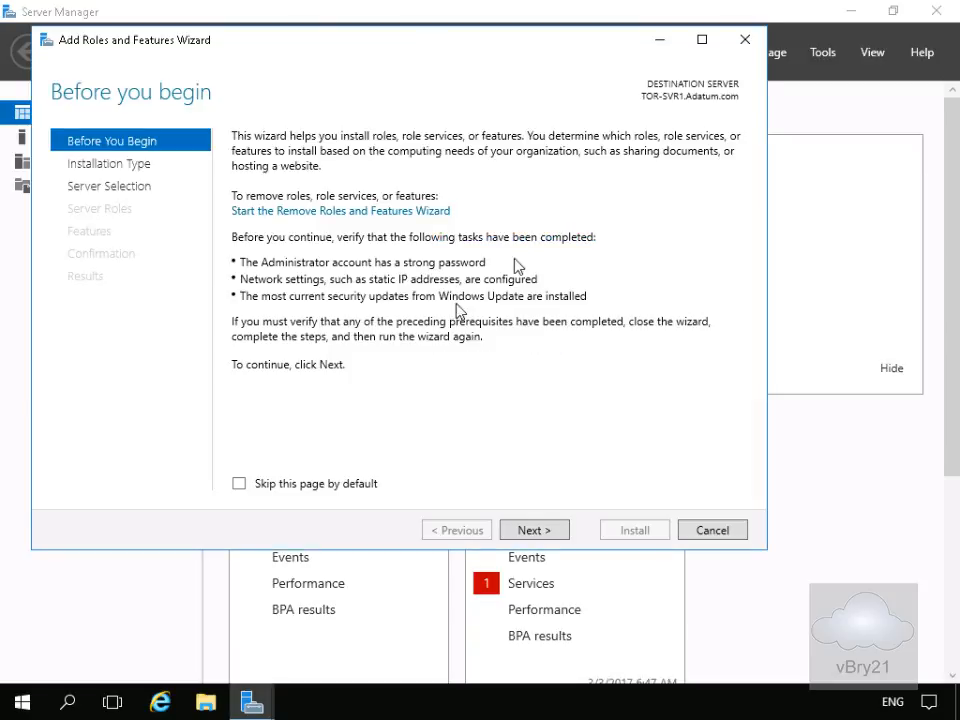
click(533, 530)
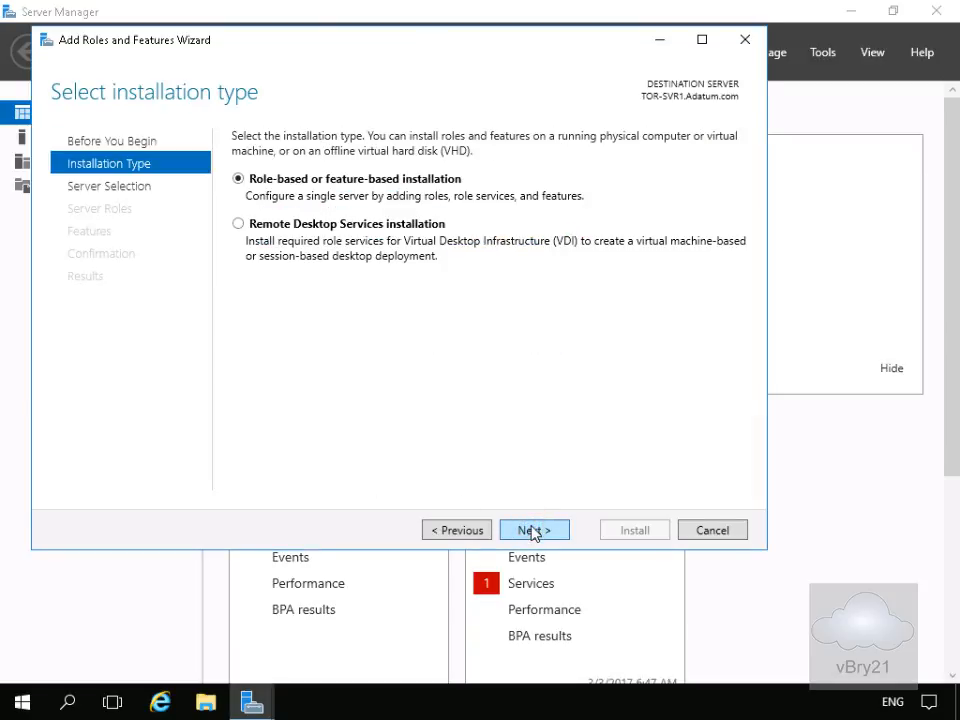
click(533, 530)
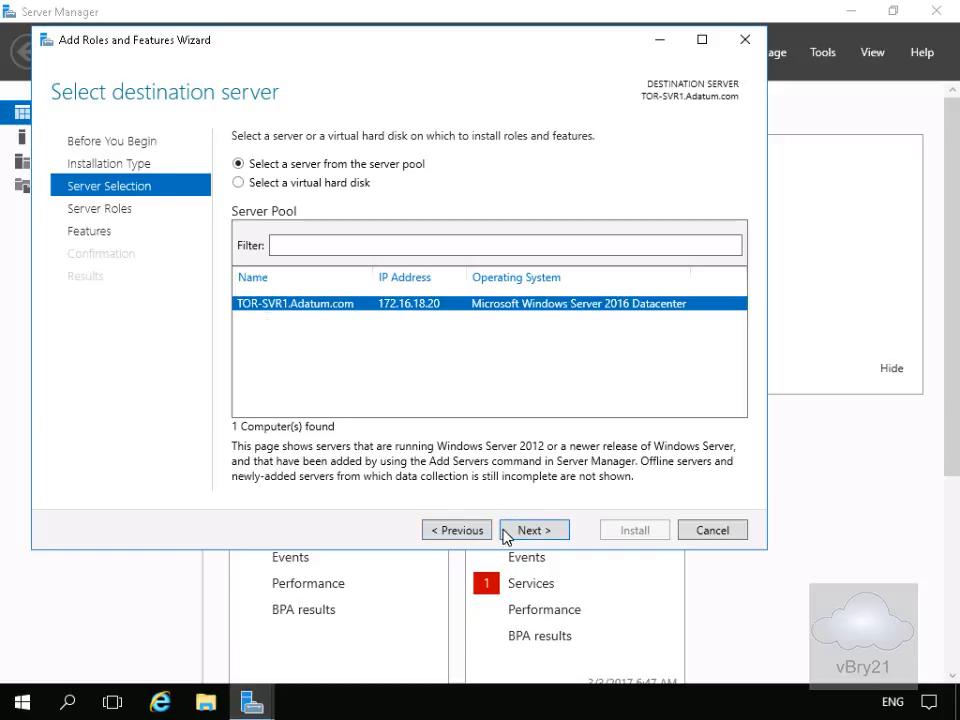
click(504, 531)
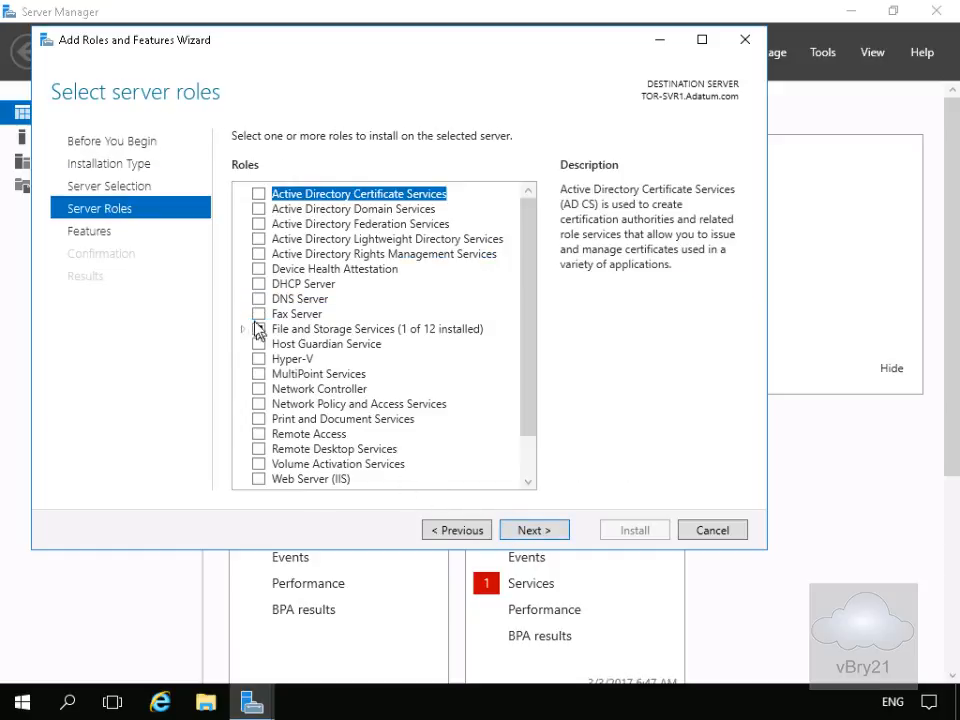
Select DFS Namespaces with its management tools and DFS Replication under File and iSCSI Services on TOR-SVR1
click(242, 329)
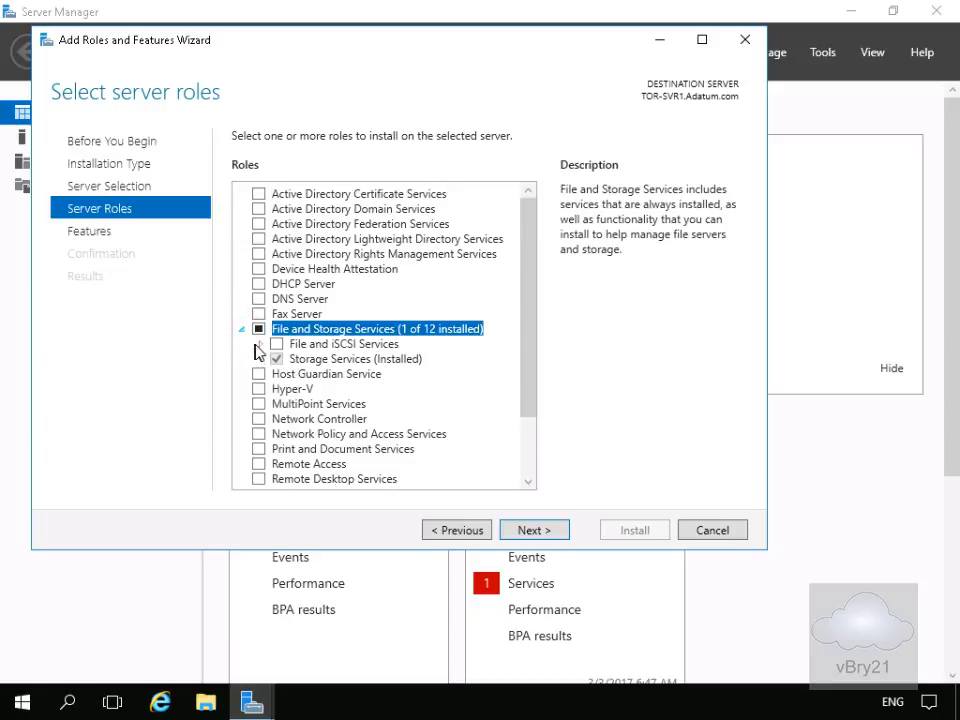
click(261, 344)
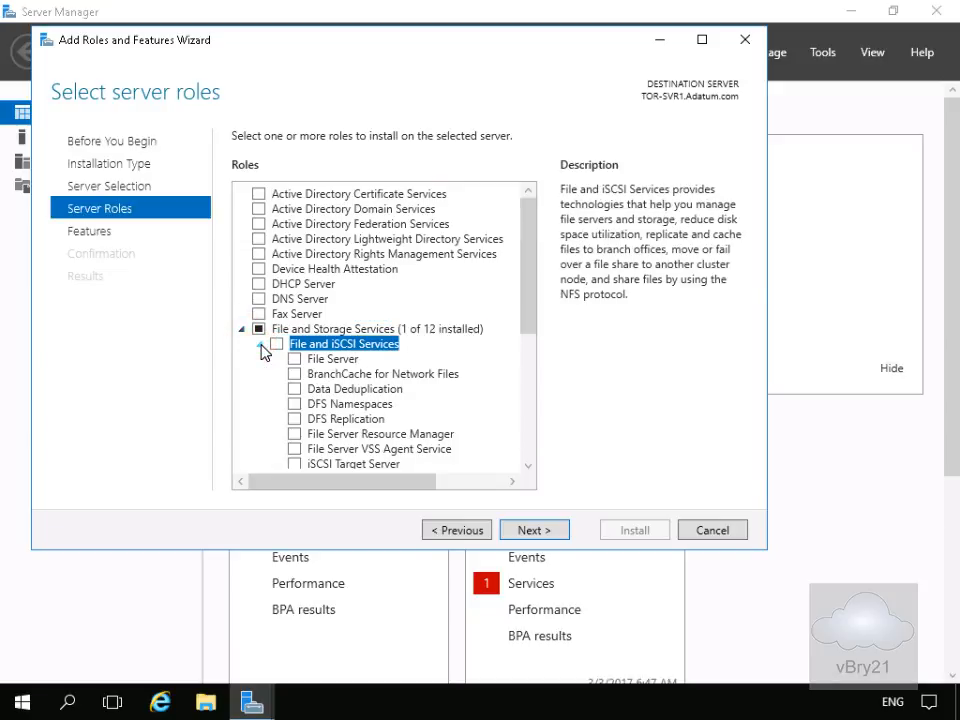
click(295, 404)
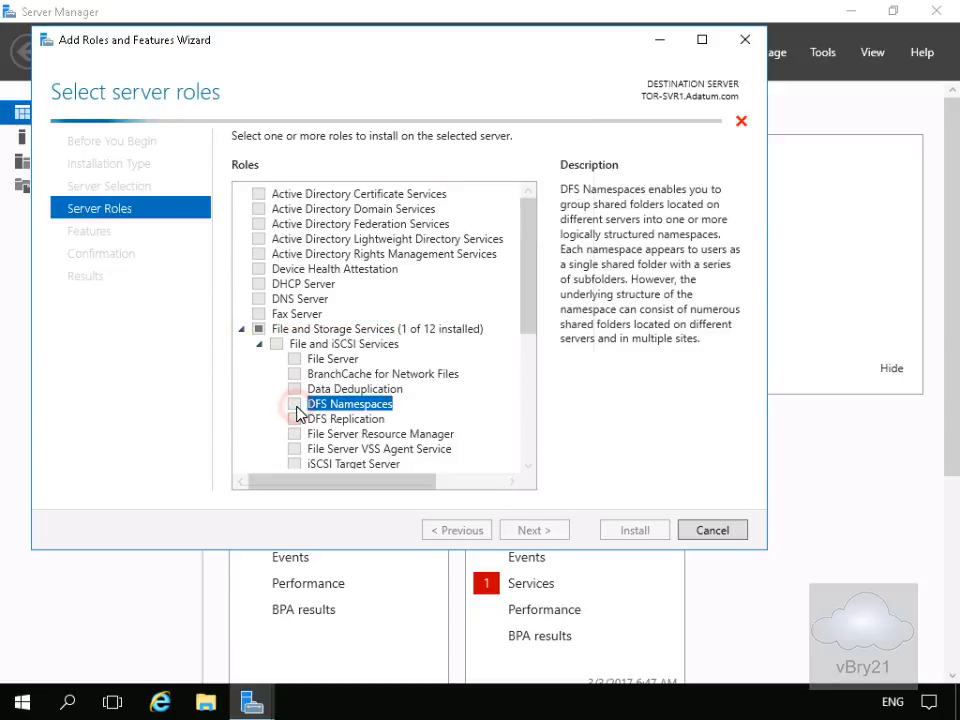
click(426, 446)
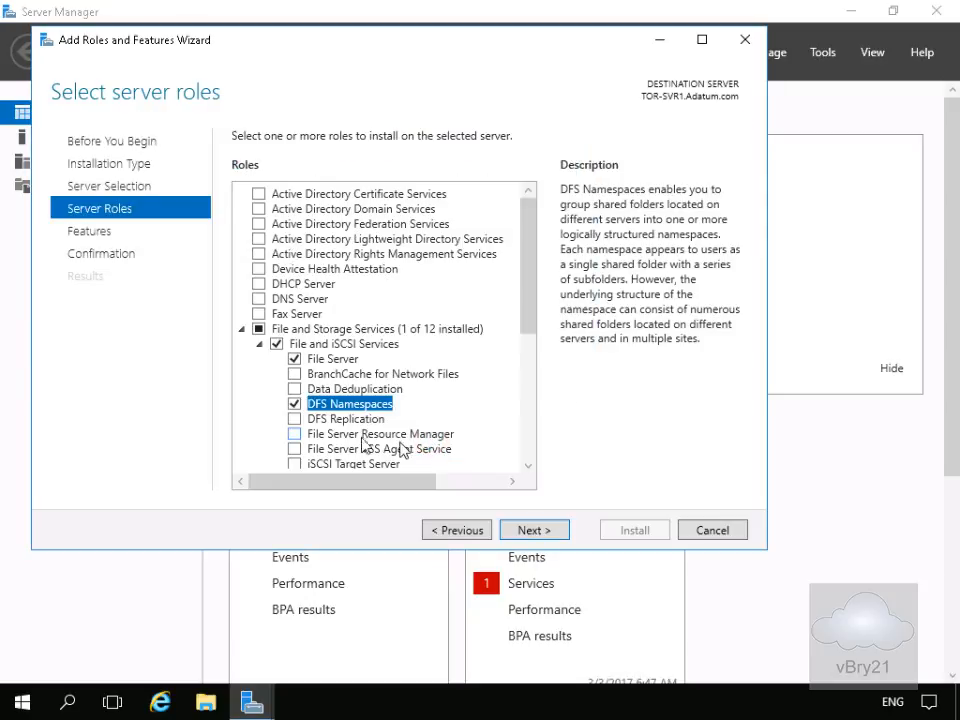
click(295, 421)
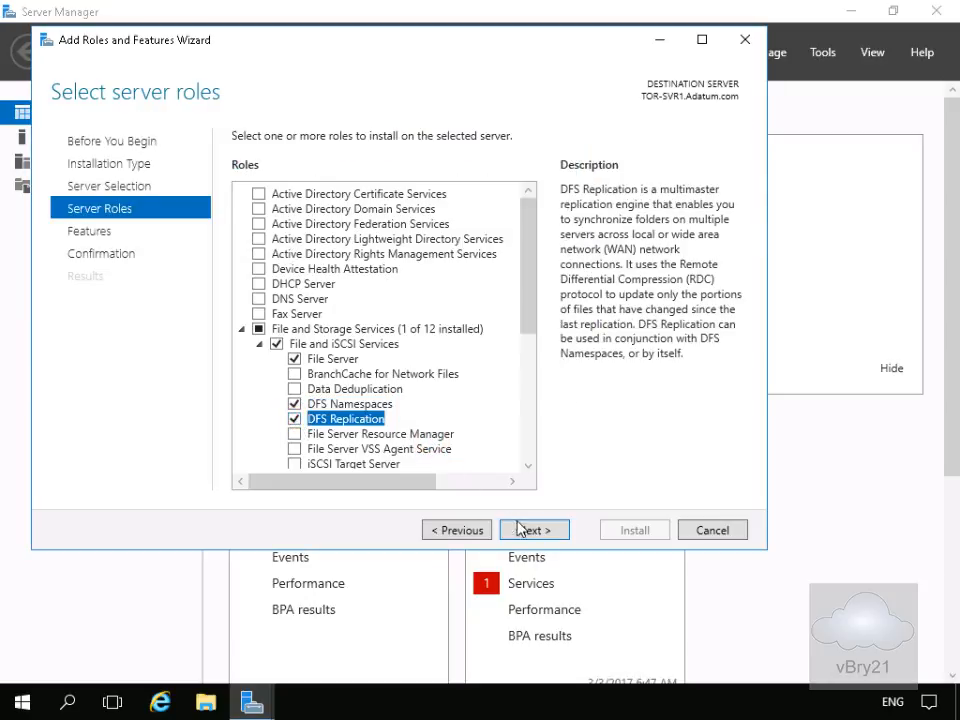
Install the selected DFS role services on TOR-SVR1 without extra features
click(518, 530)
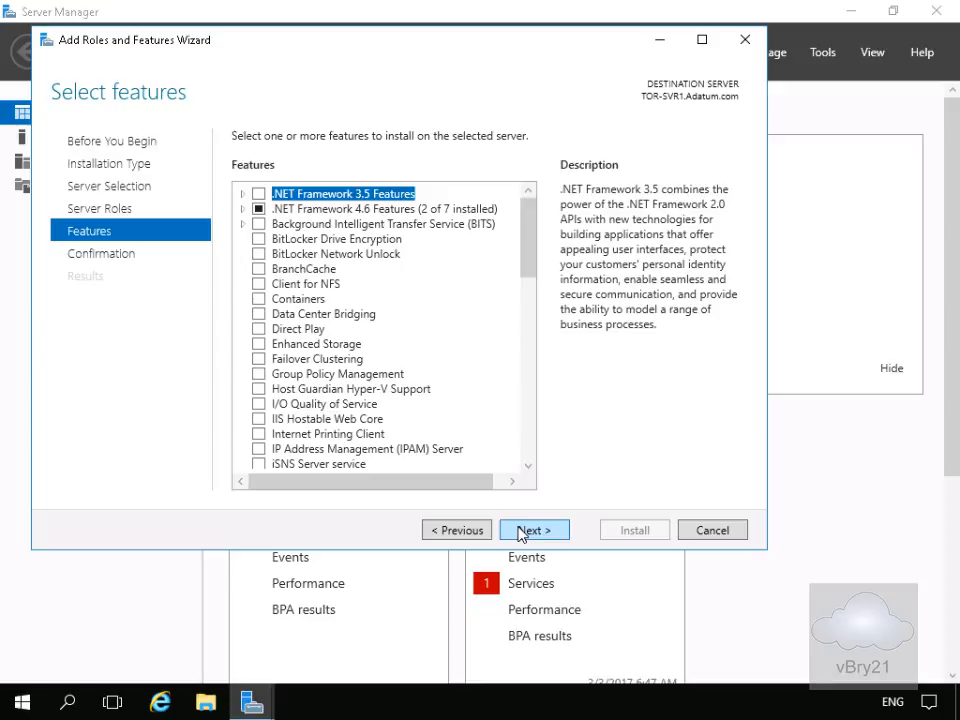
click(518, 532)
click(614, 532)
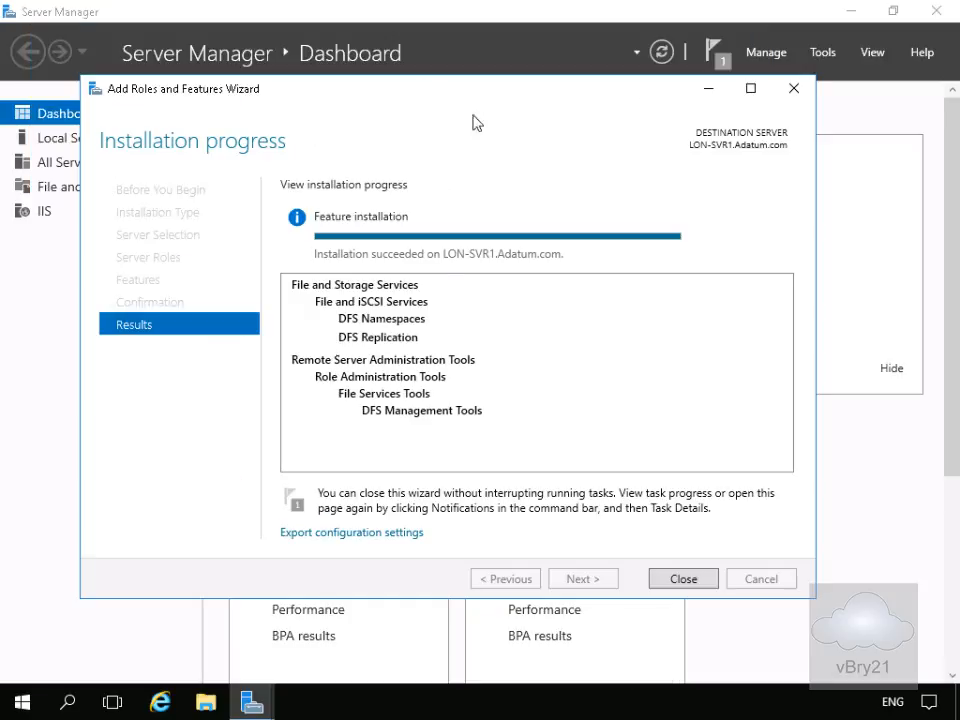
Close the finished installation wizard on LON-SVR1 and open the DFS Management console
click(675, 579)
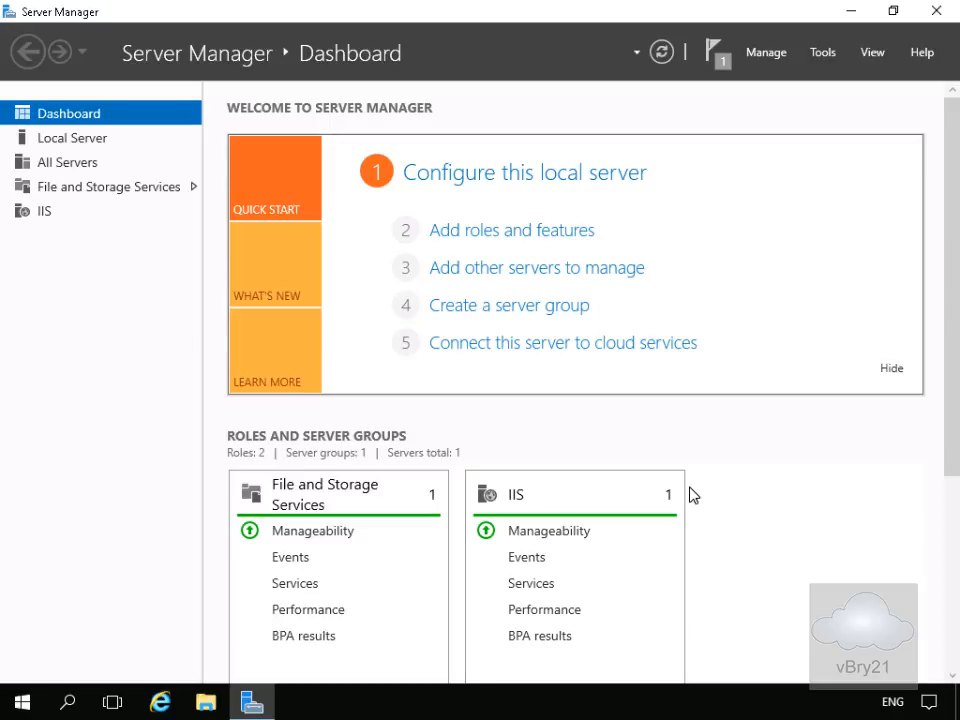
click(824, 55)
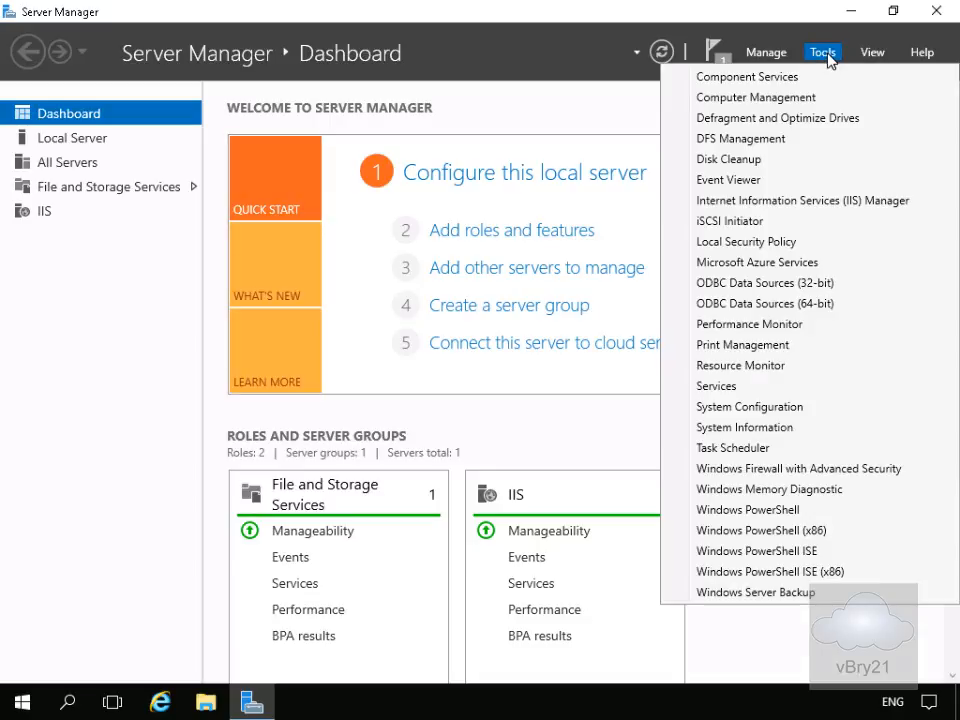
click(775, 143)
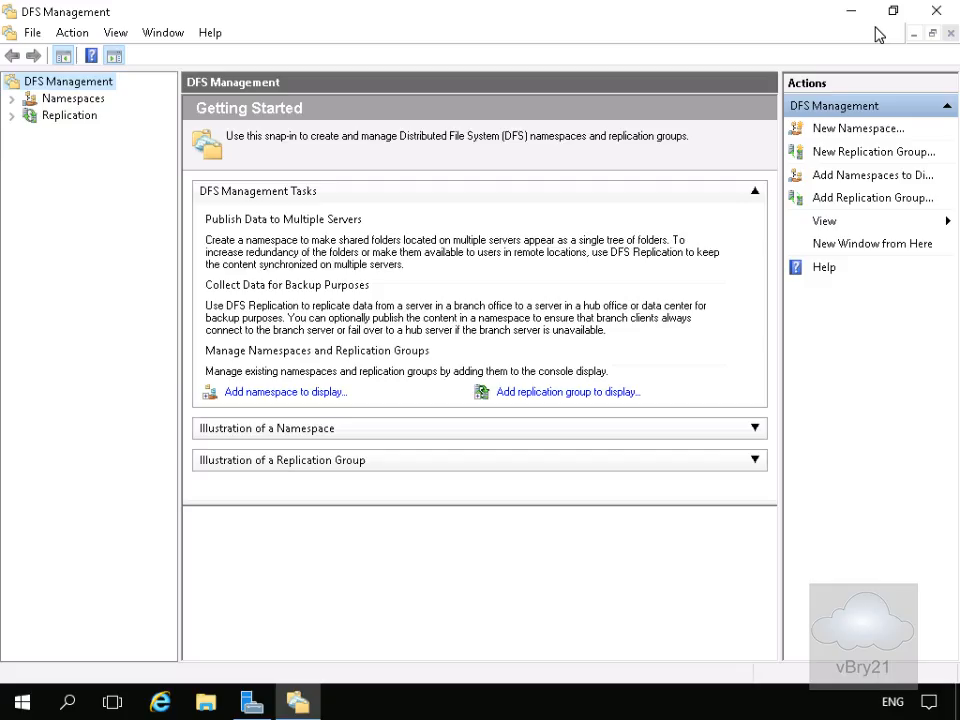
Start the New Namespace wizard from the Namespaces node
click(70, 98)
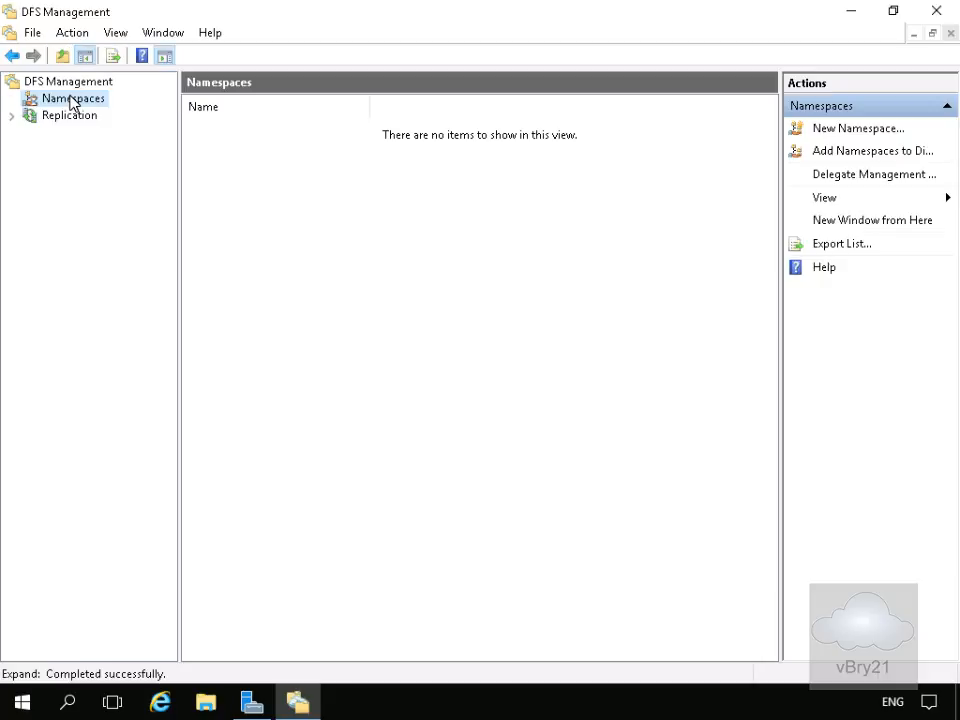
right_click(70, 100)
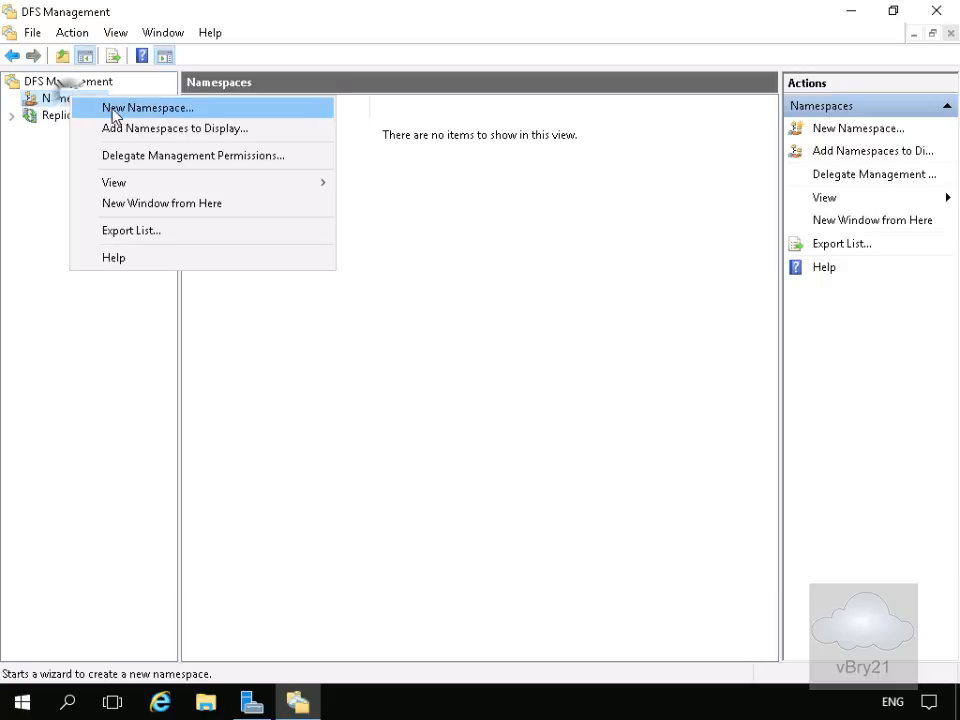
click(114, 110)
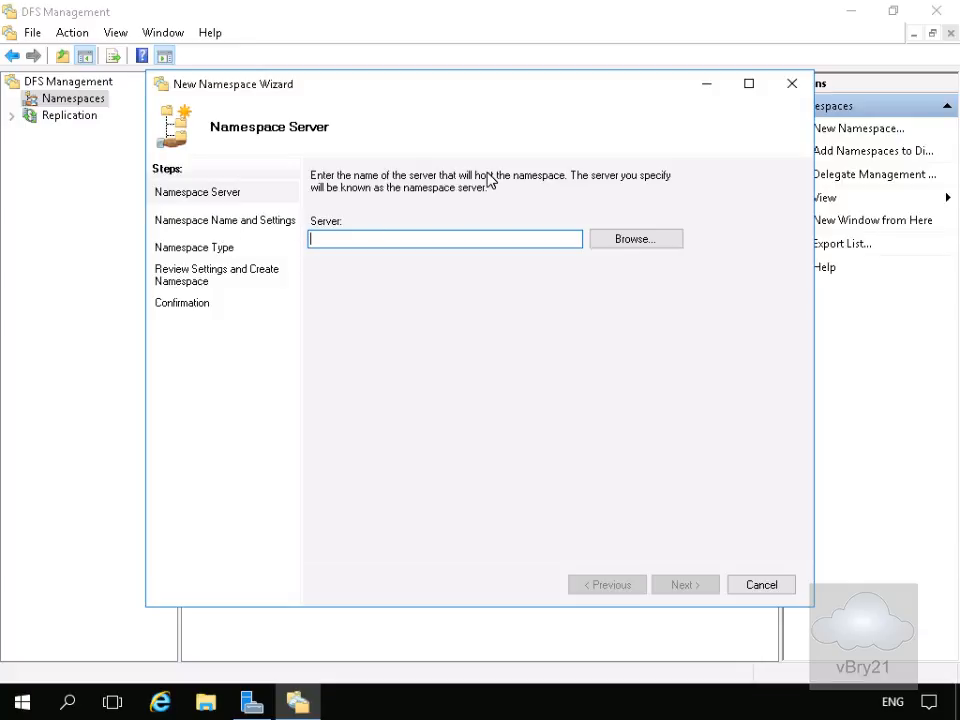
Browse for and select LON-SVR1 as the namespace server, then continue to the name page
click(633, 243)
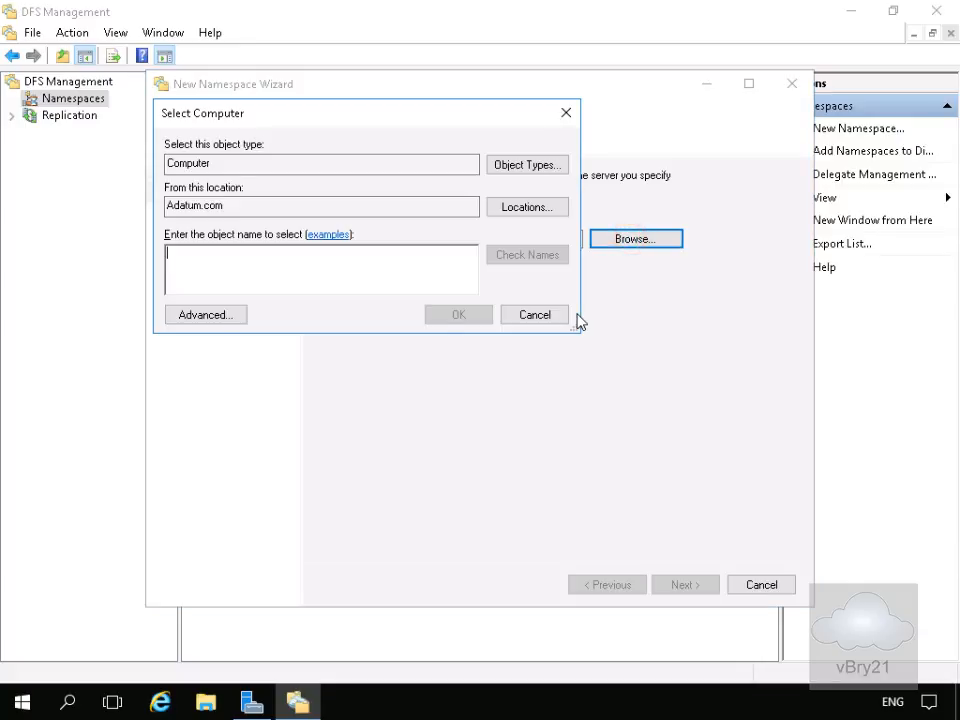
click(349, 281)
text(LON)
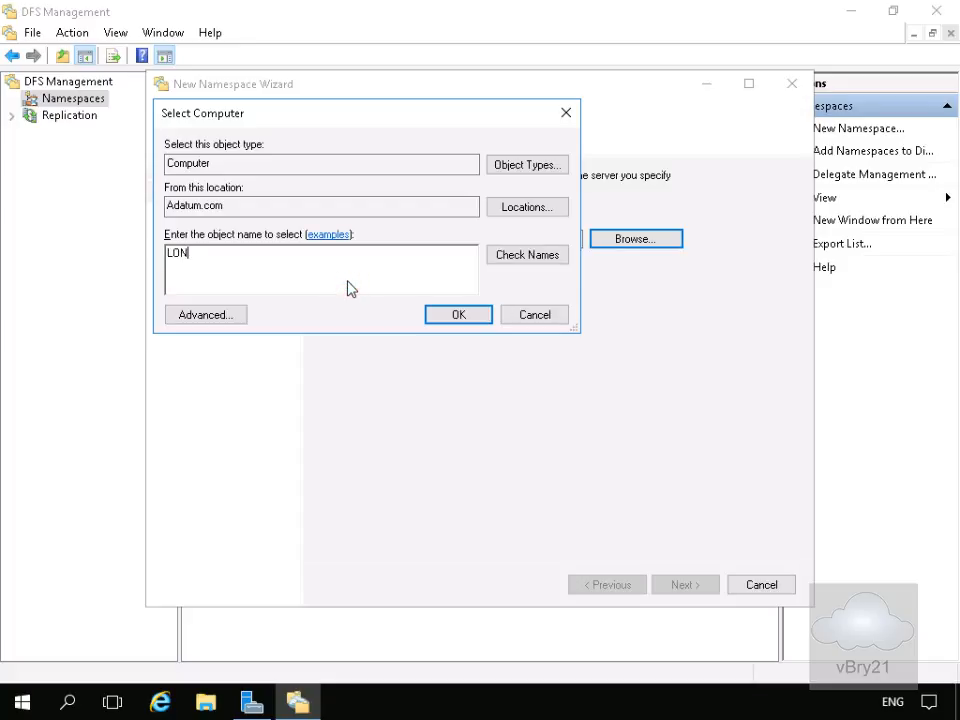
text(-SV)
click(505, 258)
click(240, 263)
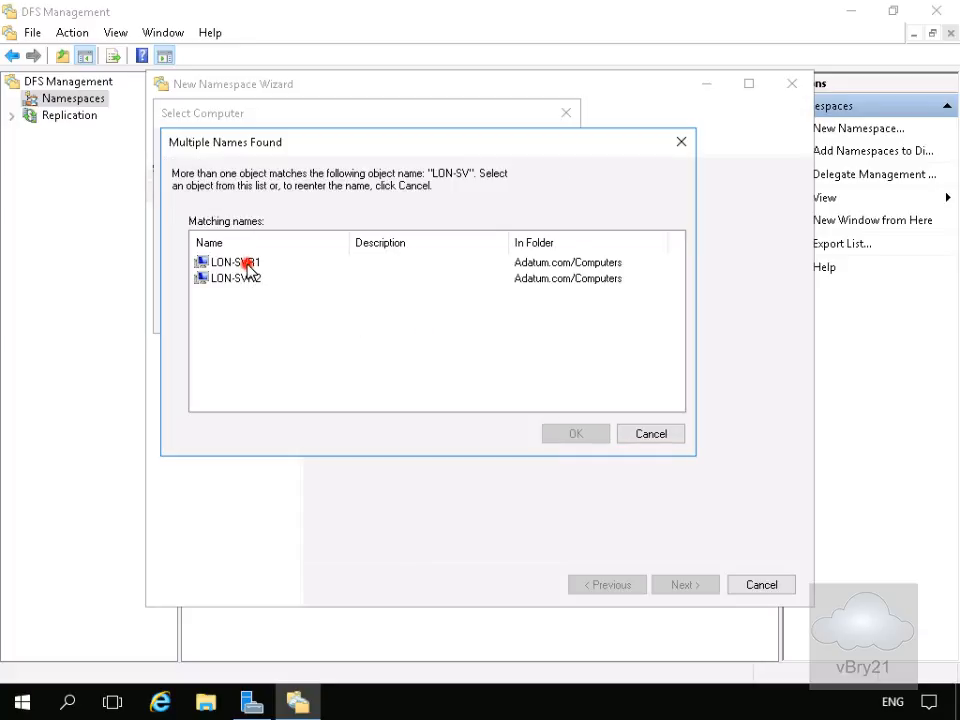
click(580, 435)
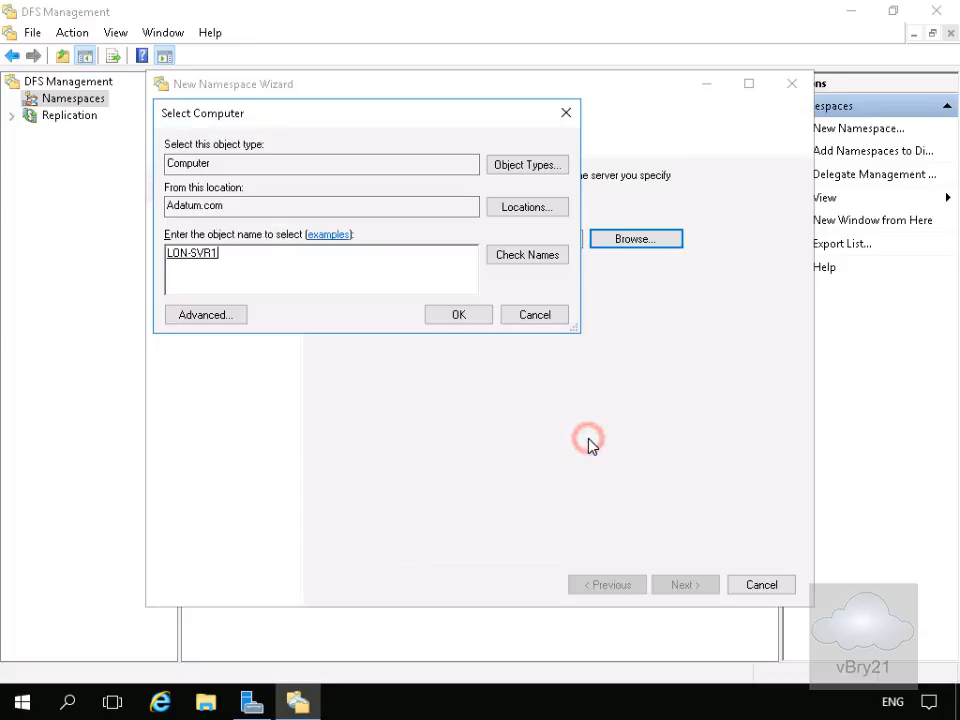
click(460, 320)
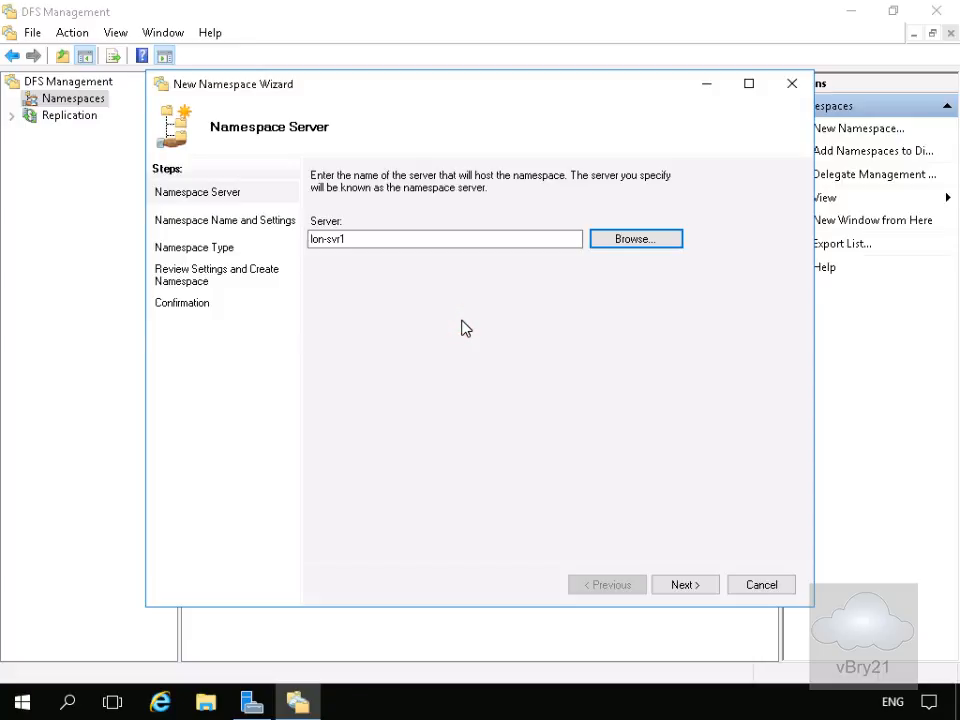
click(672, 586)
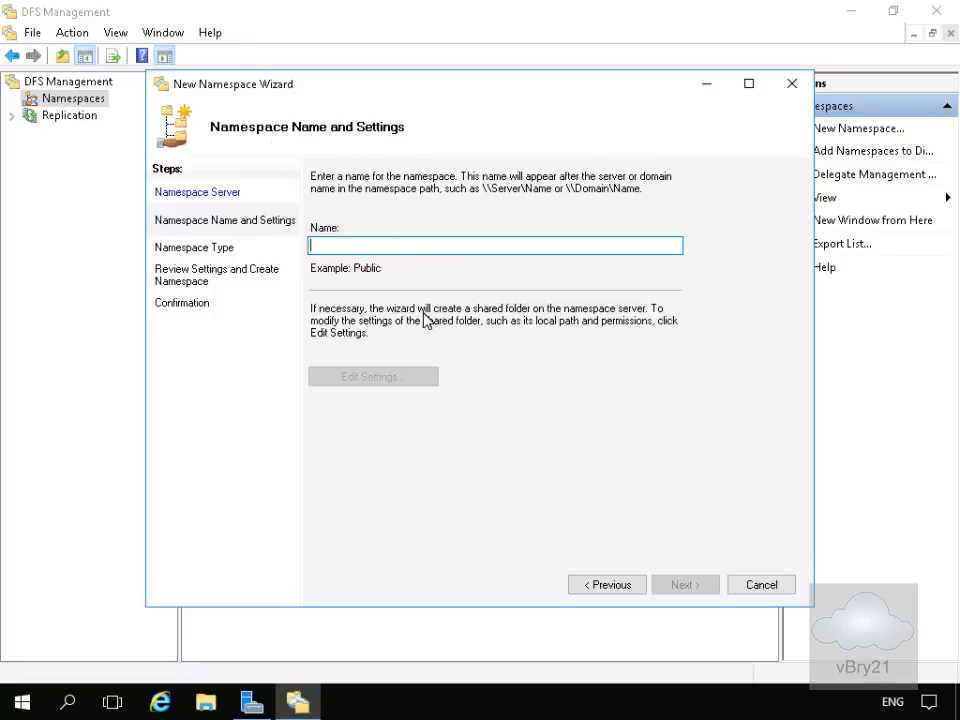
Name the namespace Research
text(Research)
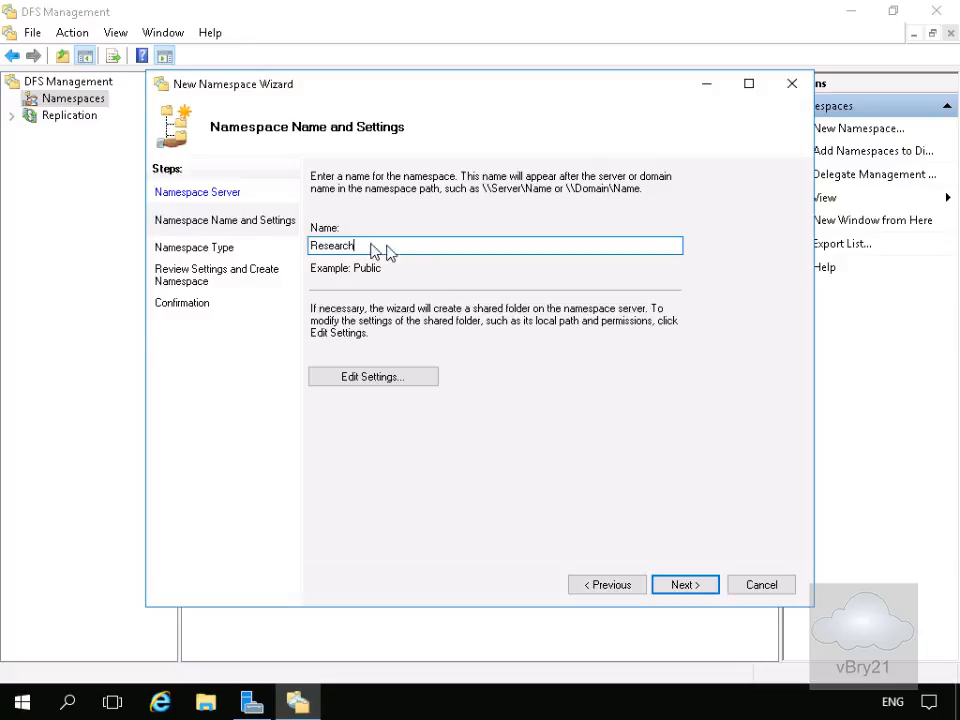
Create the Research namespace as a domain-based namespace in Windows Server 2008 mode and close the wizard
click(678, 583)
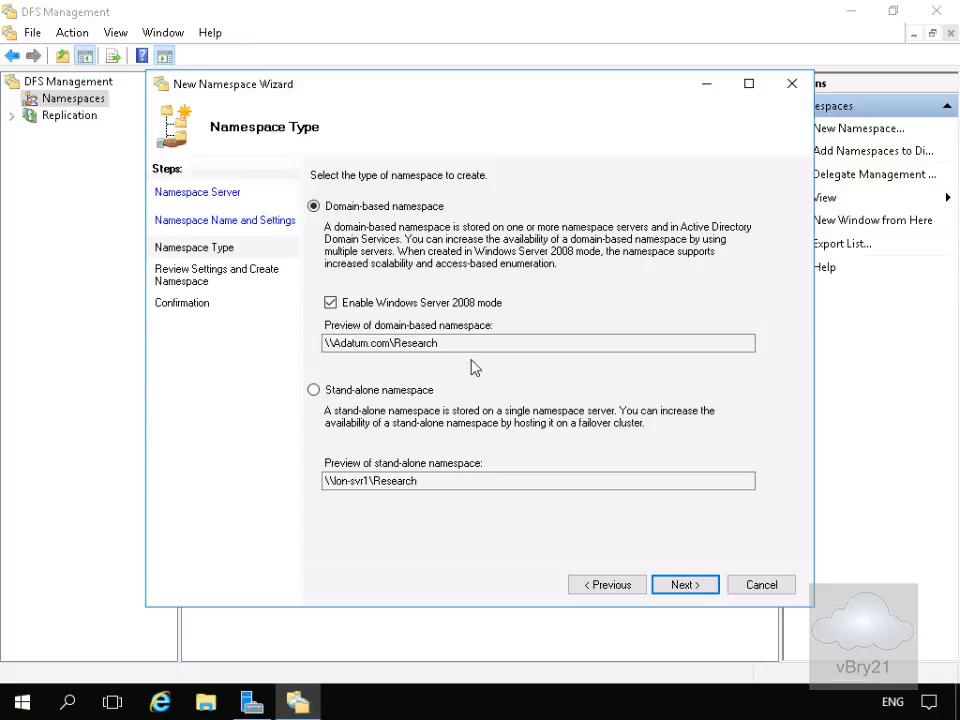
click(679, 592)
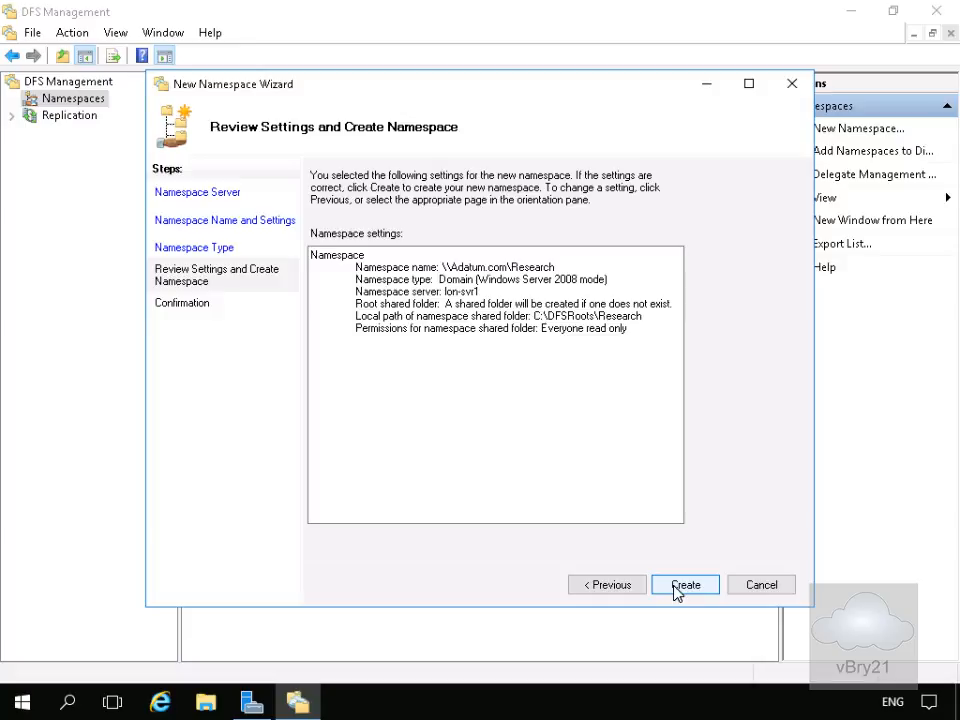
click(675, 588)
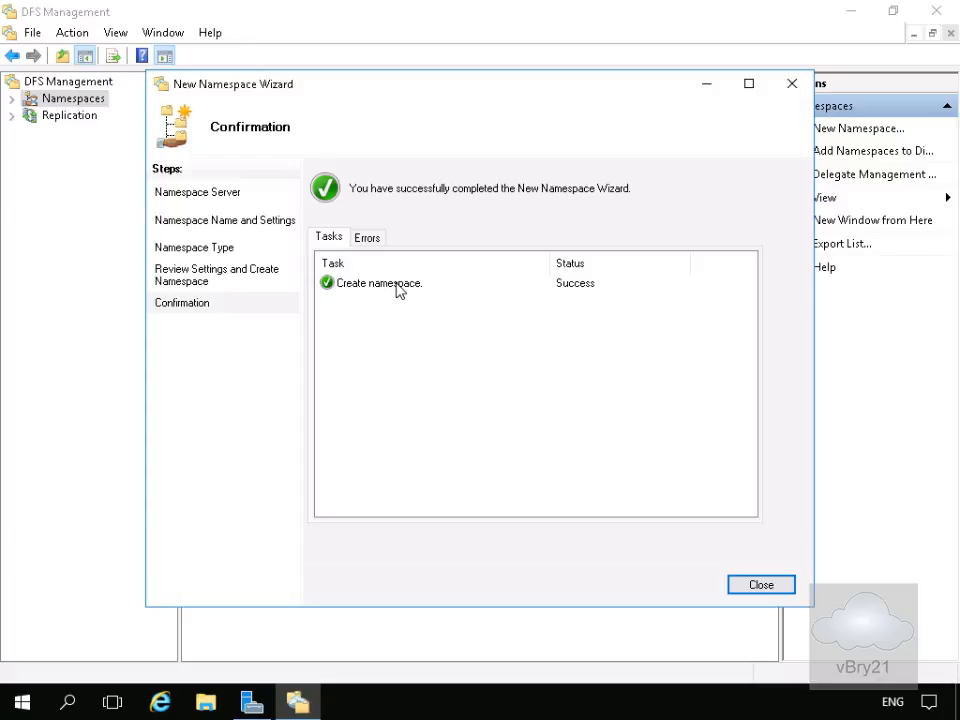
click(739, 584)
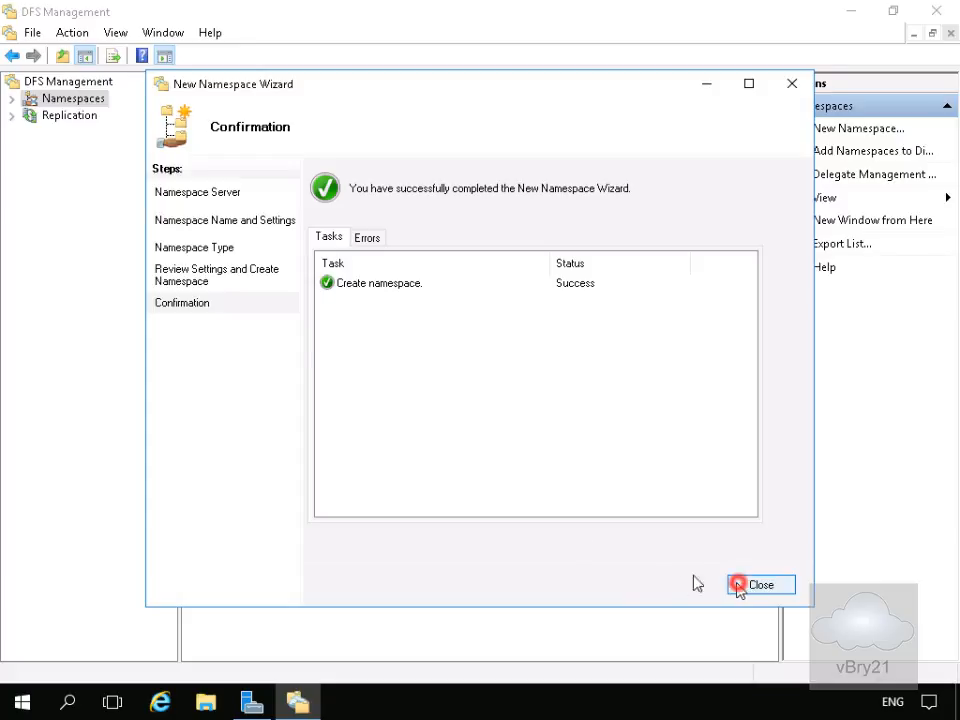
Open the new Research namespace and review its Namespace Servers, Delegation and Search tabs
click(12, 98)
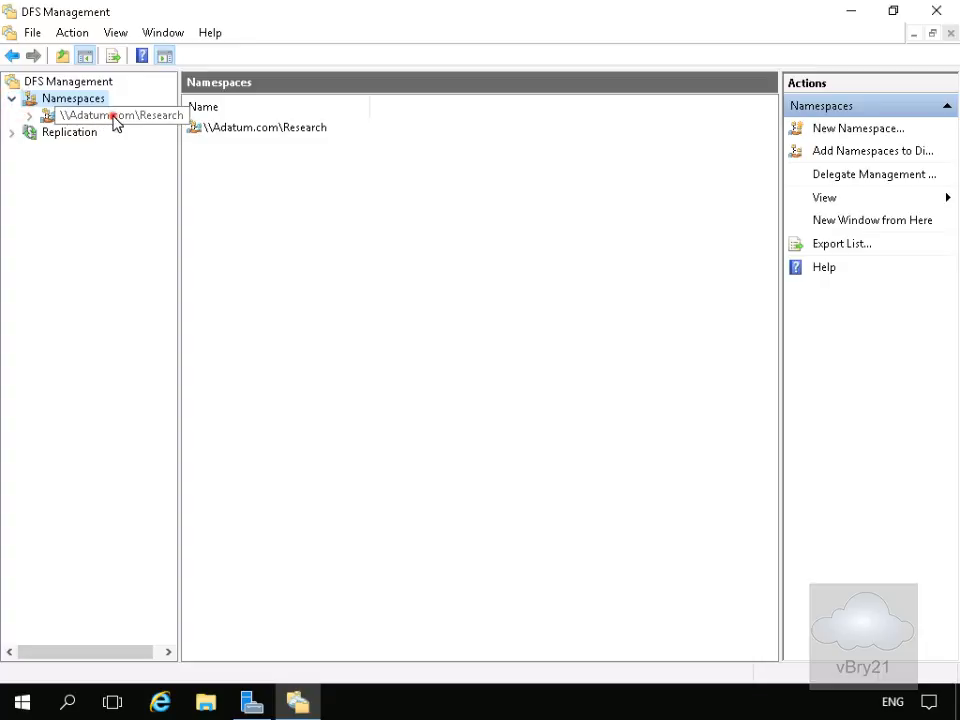
click(113, 117)
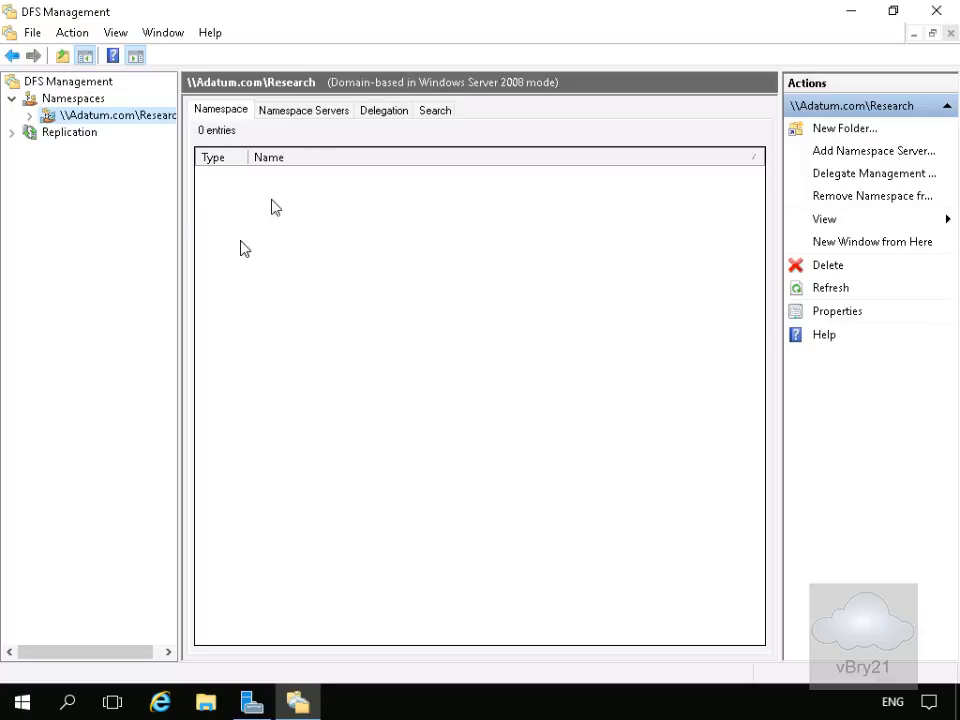
click(287, 113)
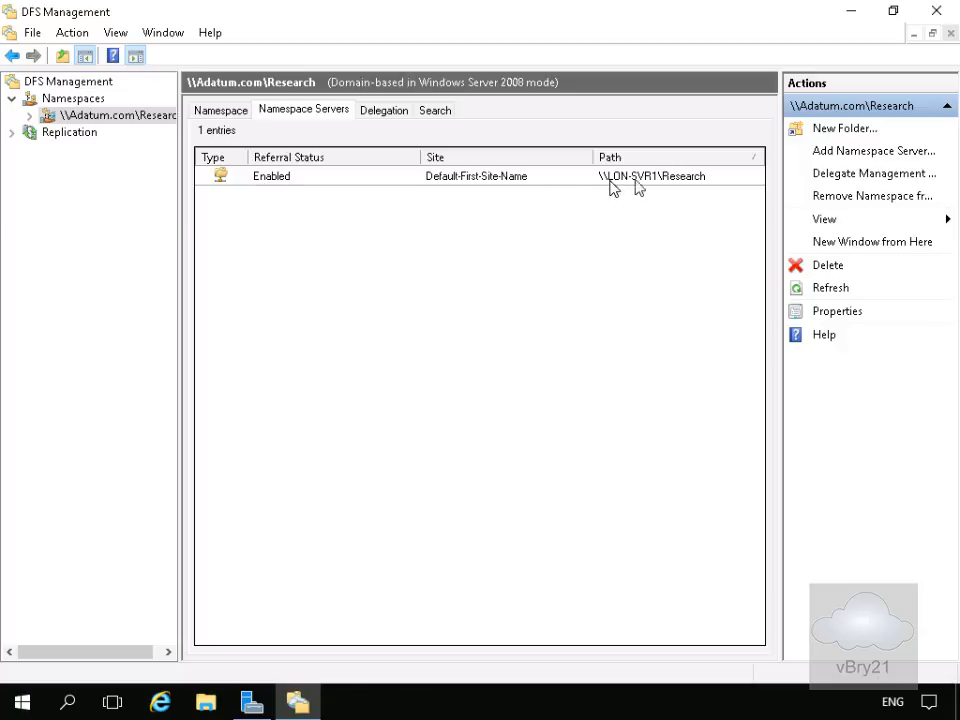
click(381, 114)
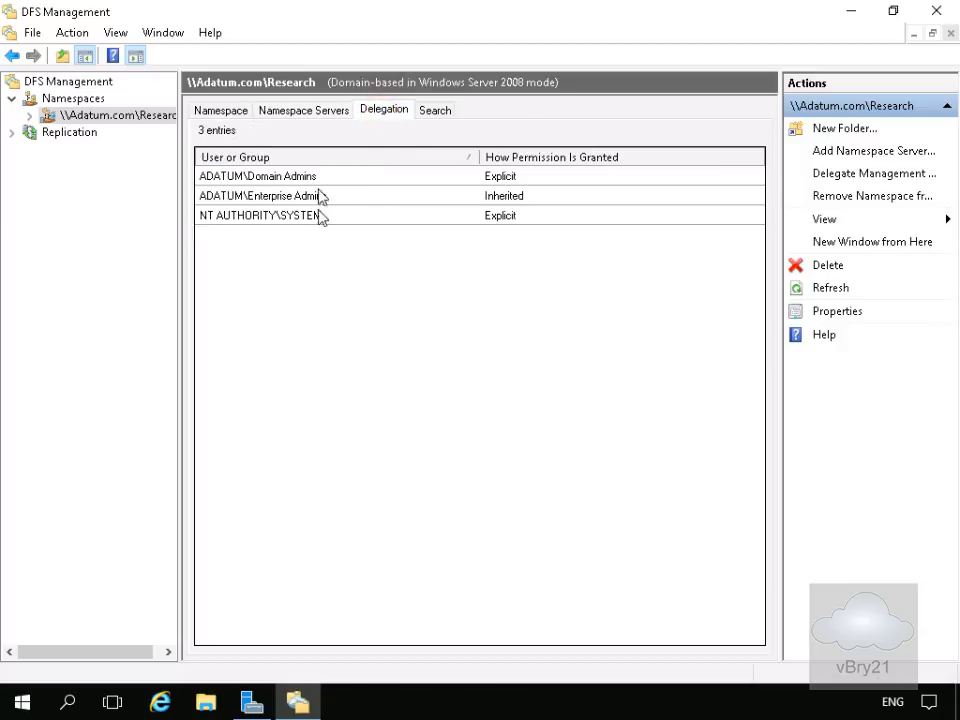
click(430, 110)
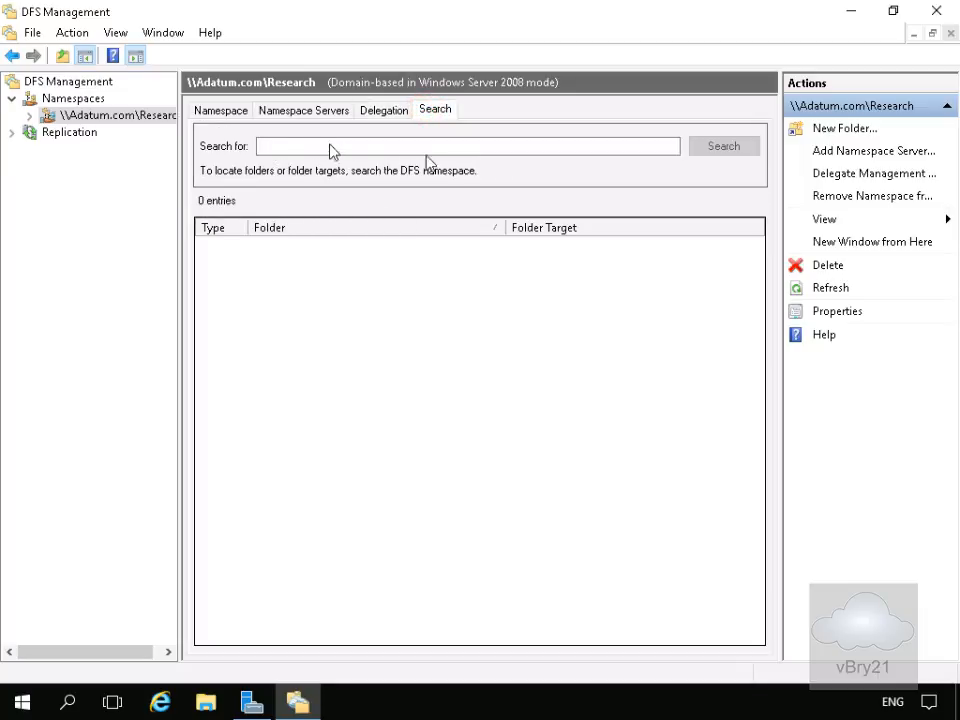
click(228, 111)
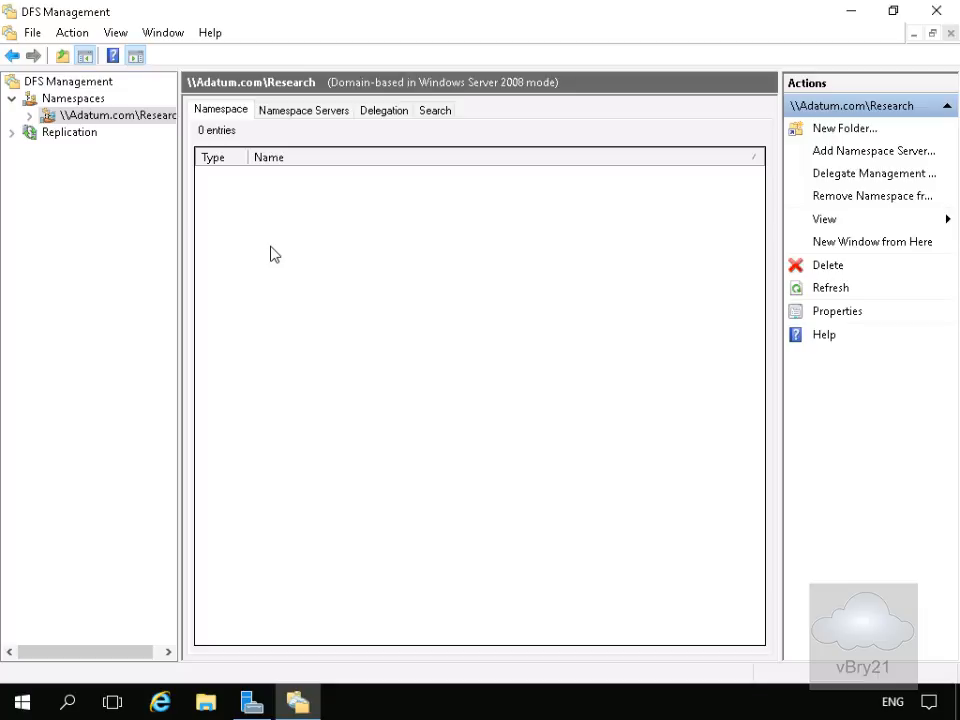
Open the Research namespace's properties, review its Referrals and Advanced settings, and cancel the dialog
right_click(138, 118)
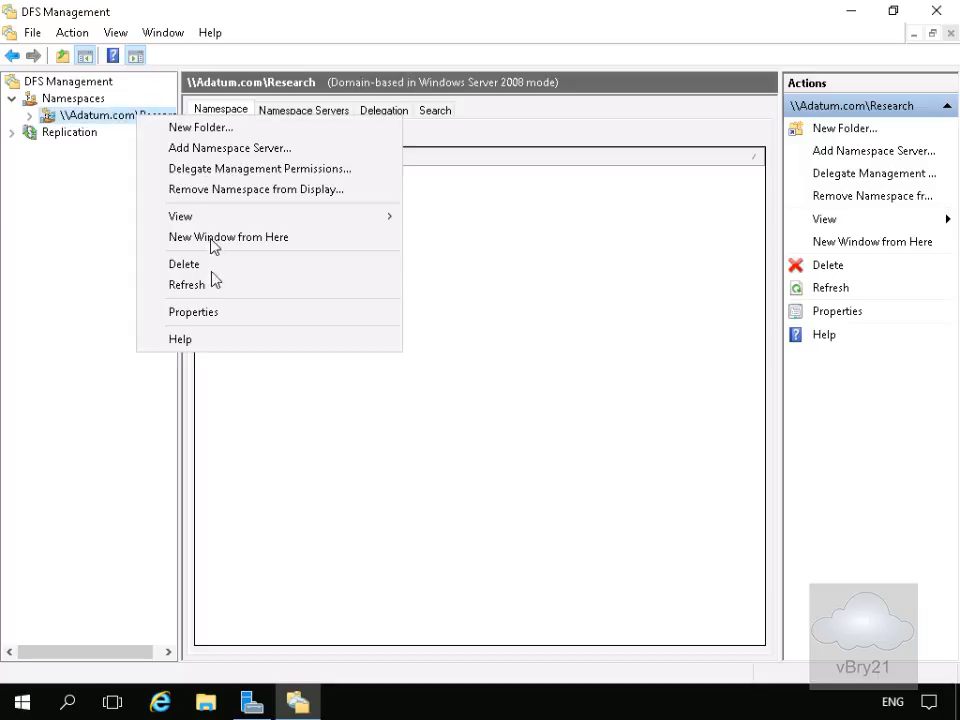
click(210, 312)
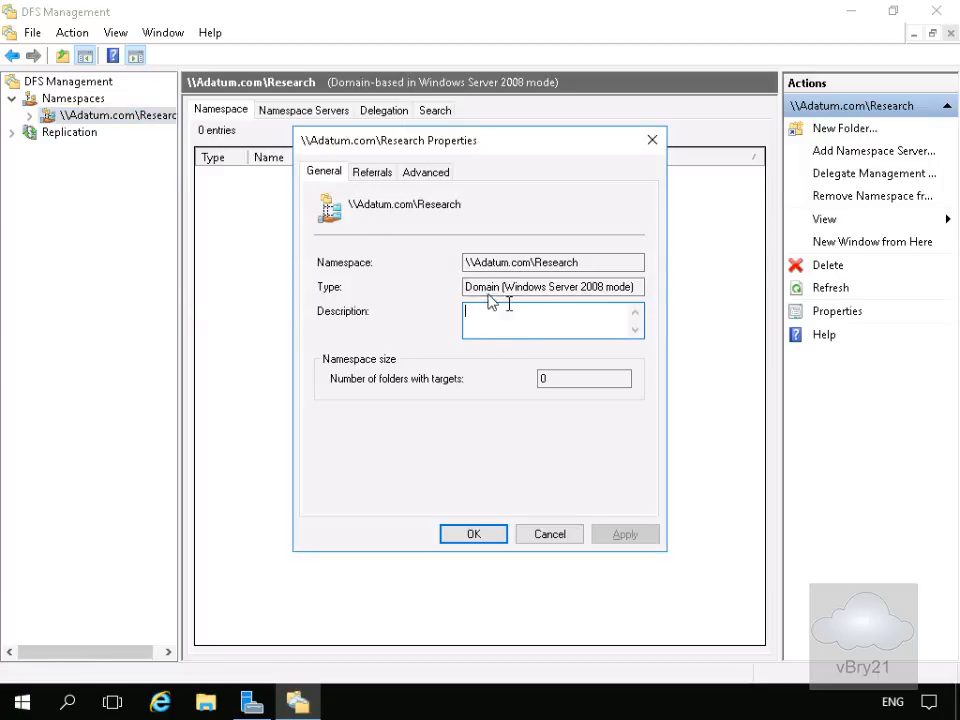
click(365, 172)
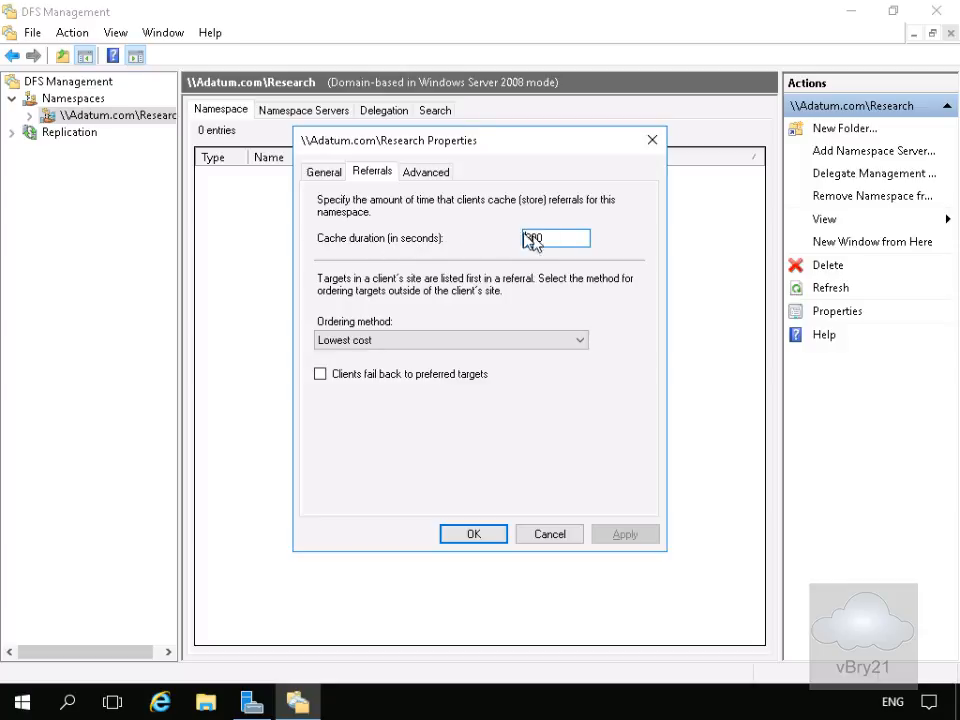
click(426, 172)
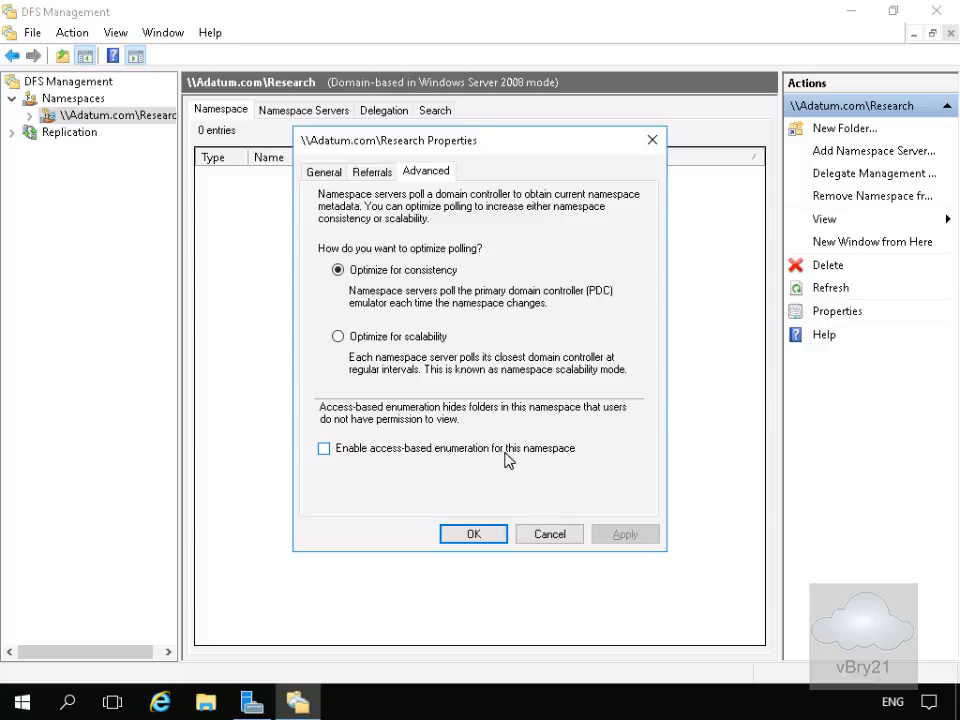
click(549, 535)
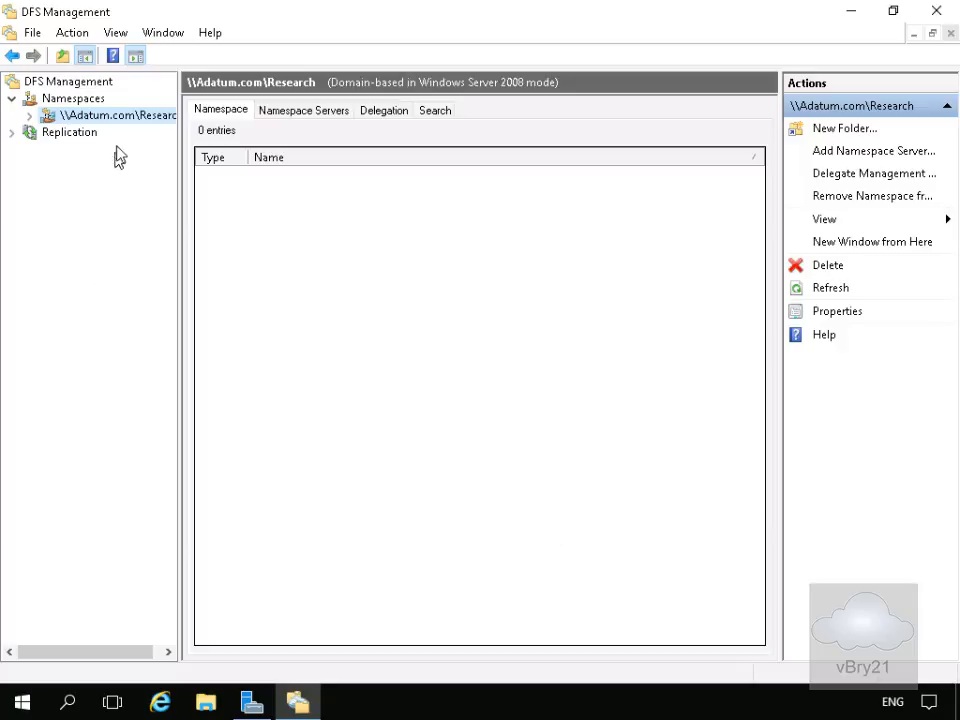
Start a new folder in the Research namespace and name it Proposals
click(116, 110)
right_click(121, 117)
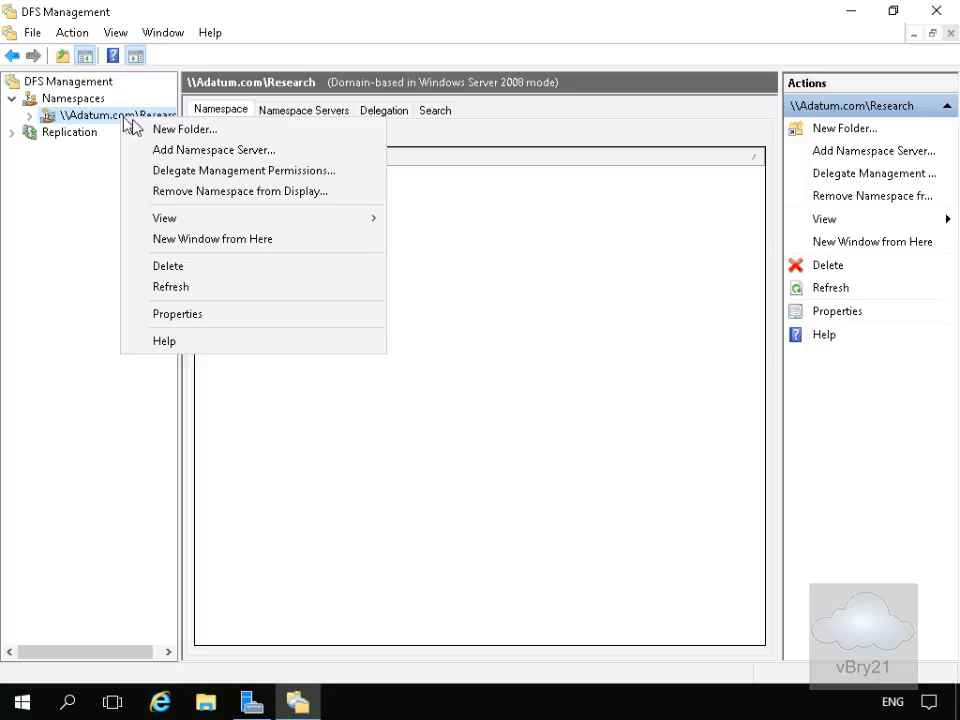
click(144, 127)
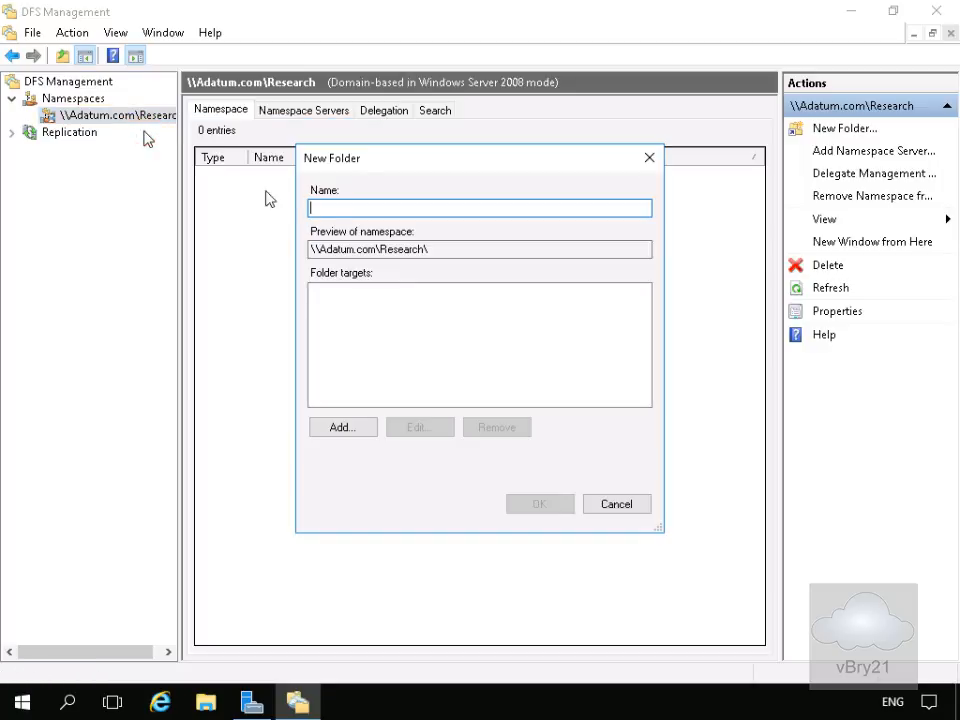
click(336, 210)
text(Proposals)
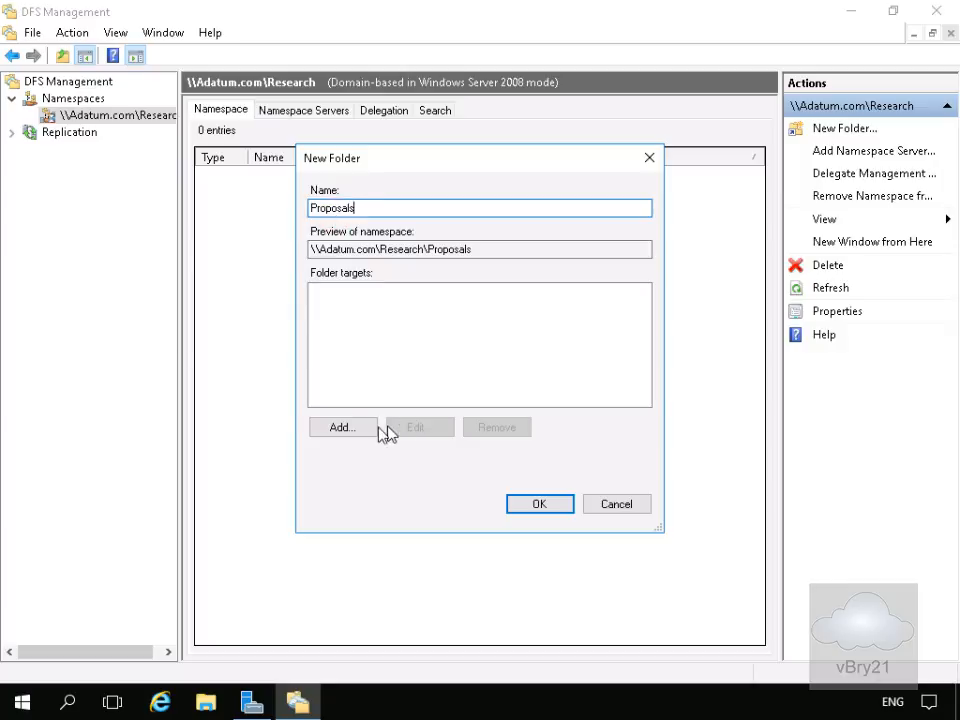
Add \\lon-svr1\ProposalDocs as the folder target and agree to create the missing share
click(346, 426)
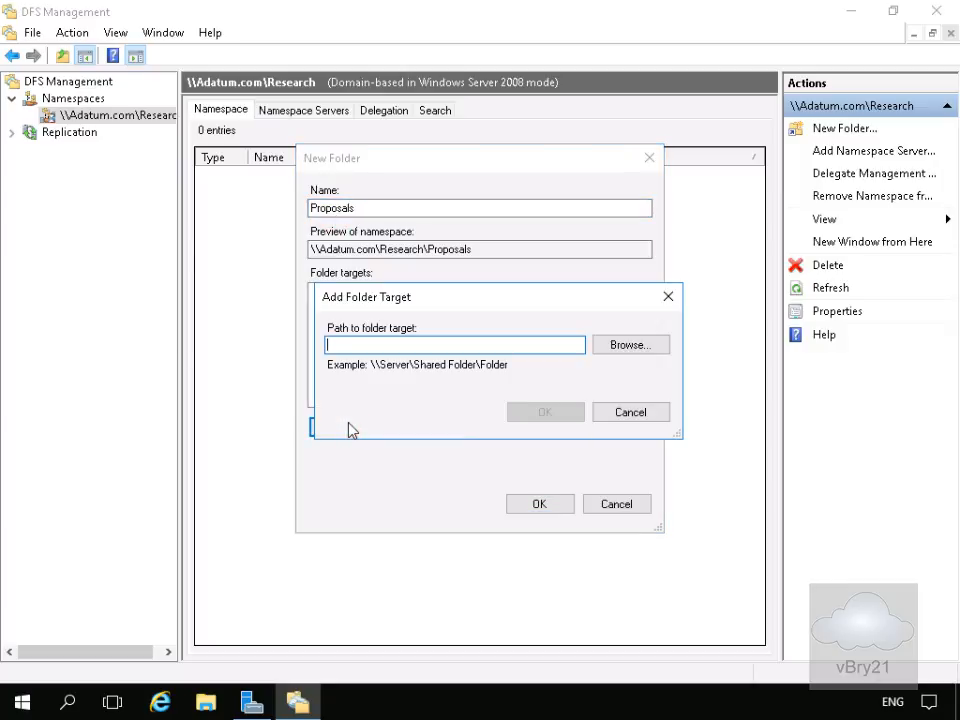
text(\lon-svr1\ProposalDocs)
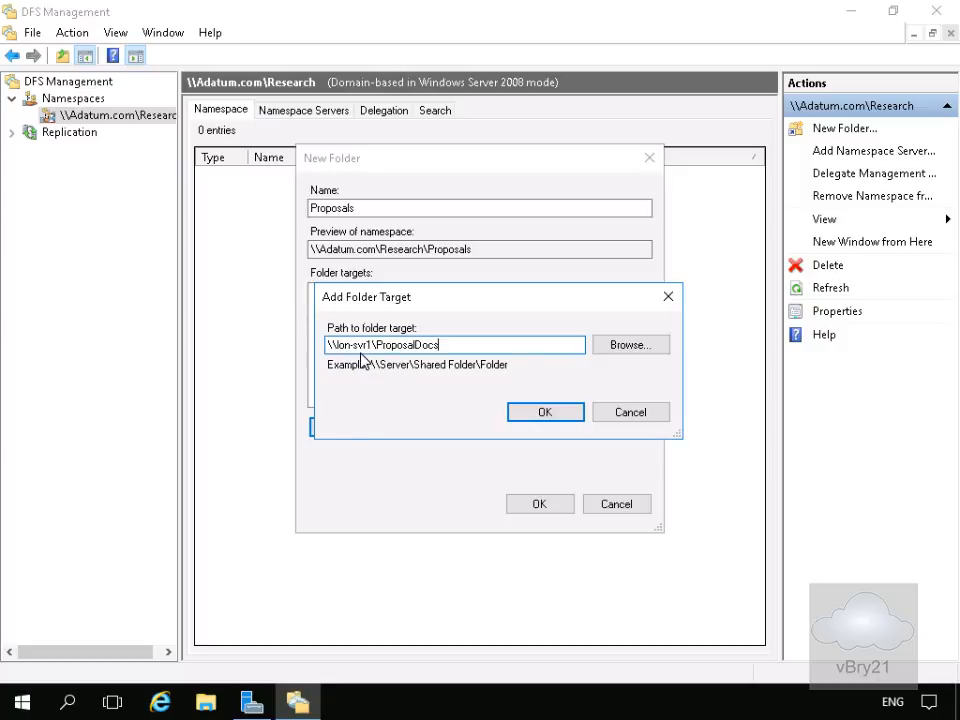
click(538, 418)
click(460, 430)
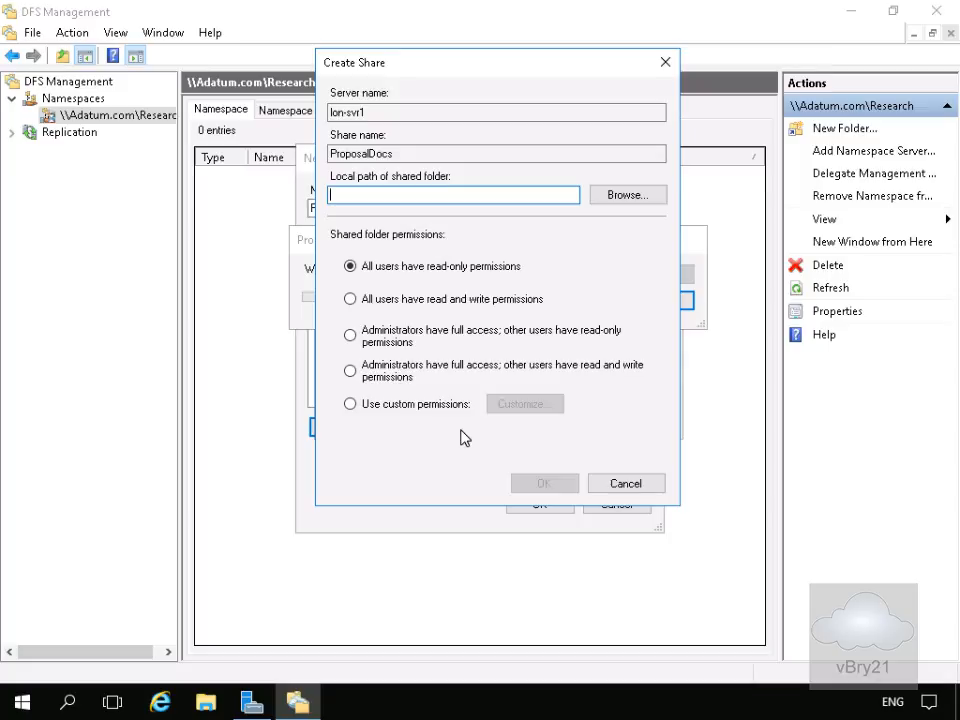
Create the share with local path c:\ProposalDocs, giving administrators full access and other users read and write permissions
click(418, 193)
text(c:\ProposalDocs)
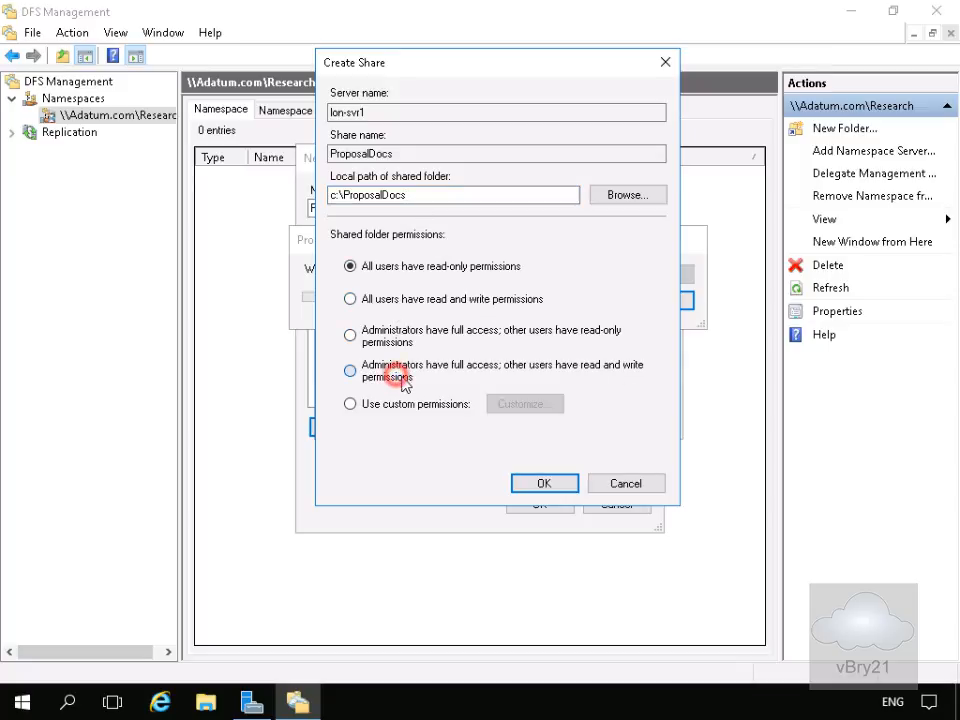
click(460, 379)
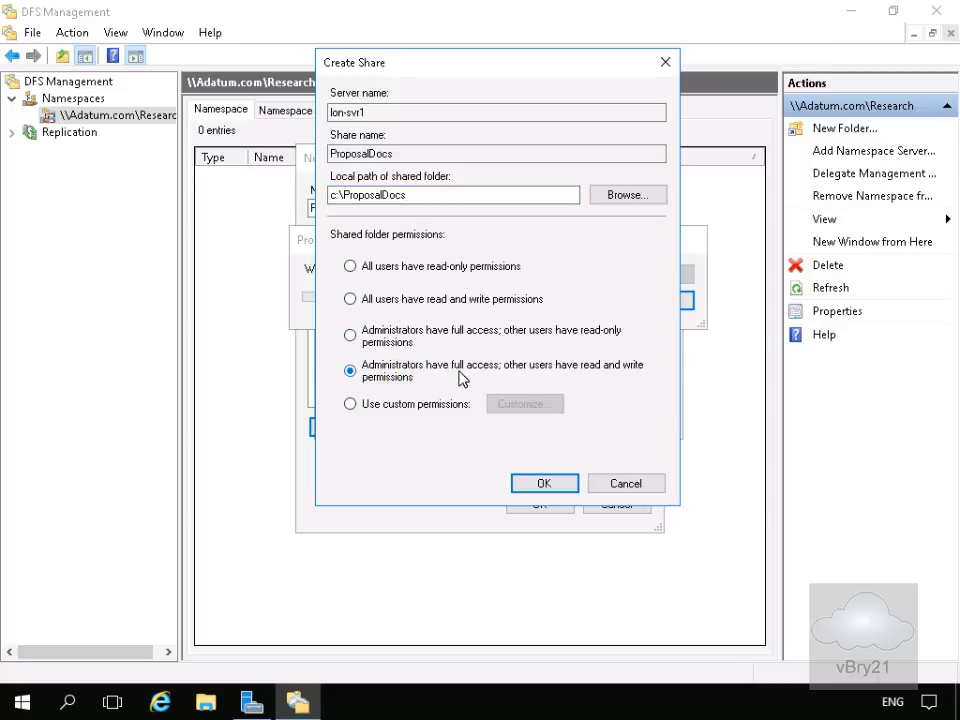
click(544, 484)
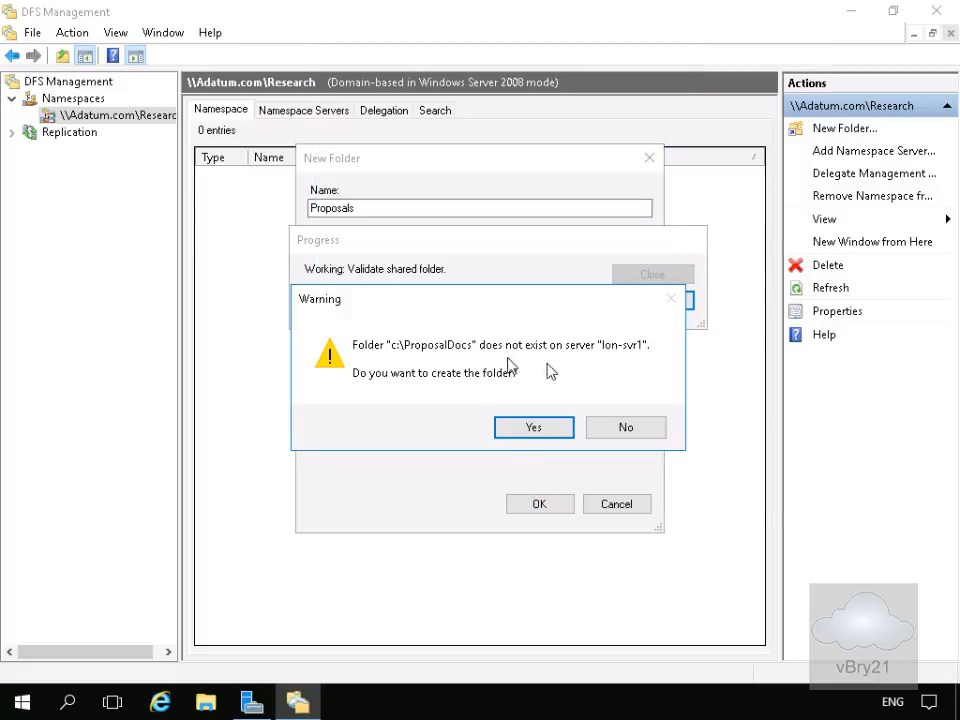
Confirm creating the c:\ProposalDocs folder on the server and finish adding the Proposals namespace folder
click(522, 428)
click(516, 425)
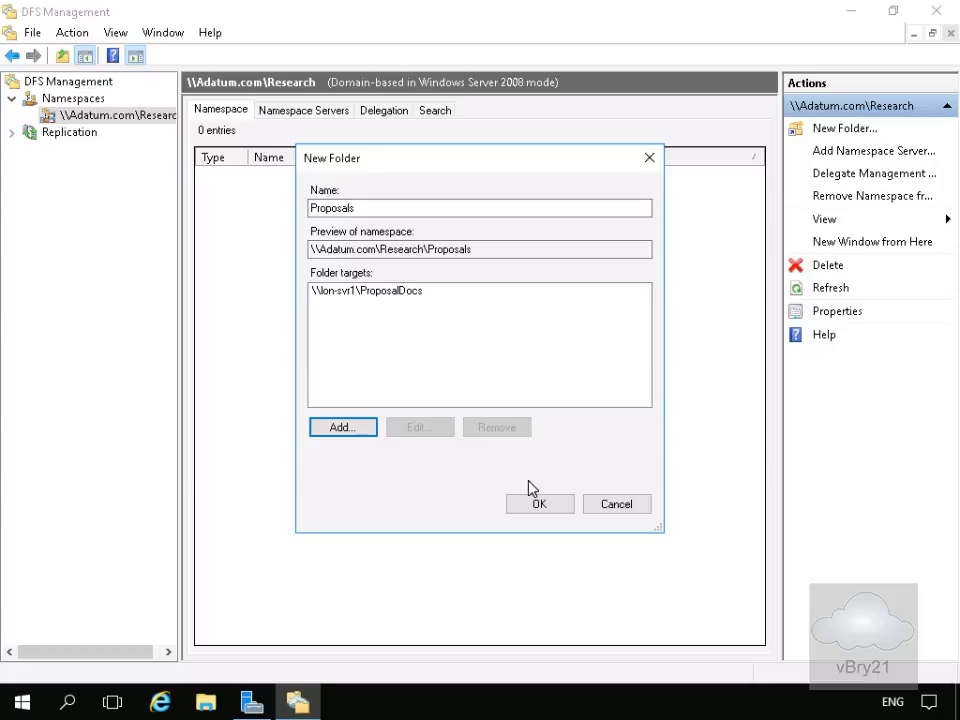
click(553, 505)
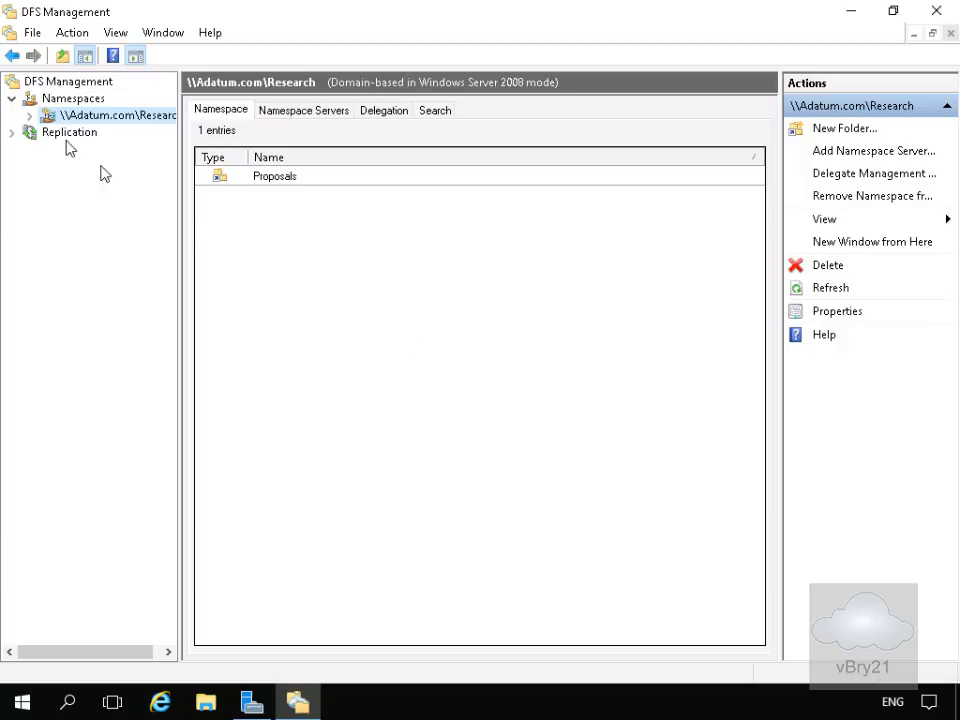
Open the Proposals folder in the namespace tree and view its folder targets and replication status
click(29, 116)
click(88, 136)
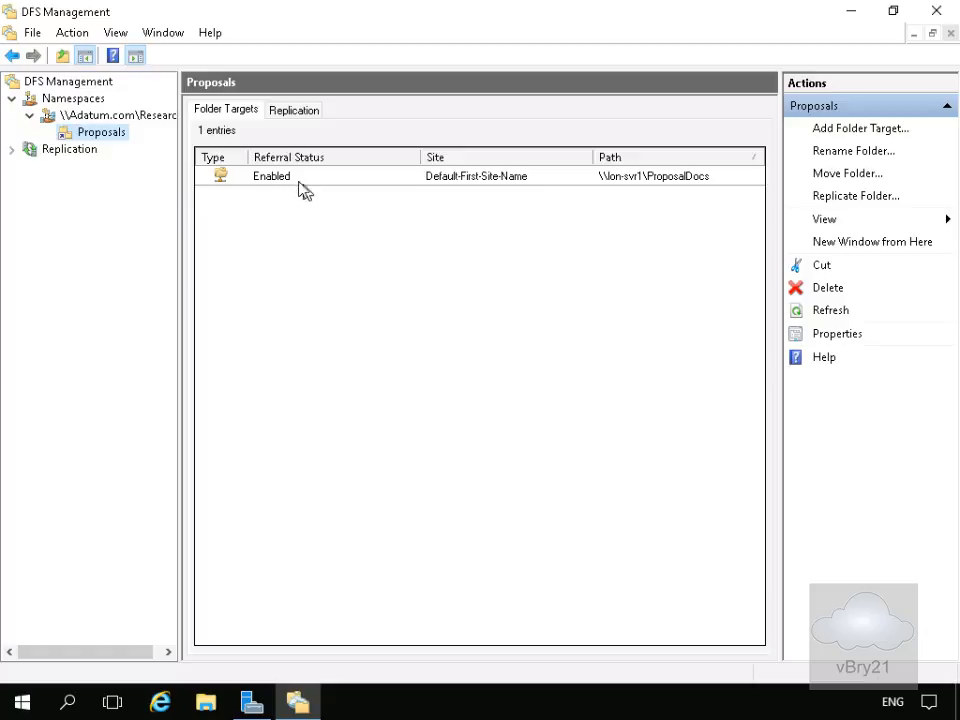
click(296, 112)
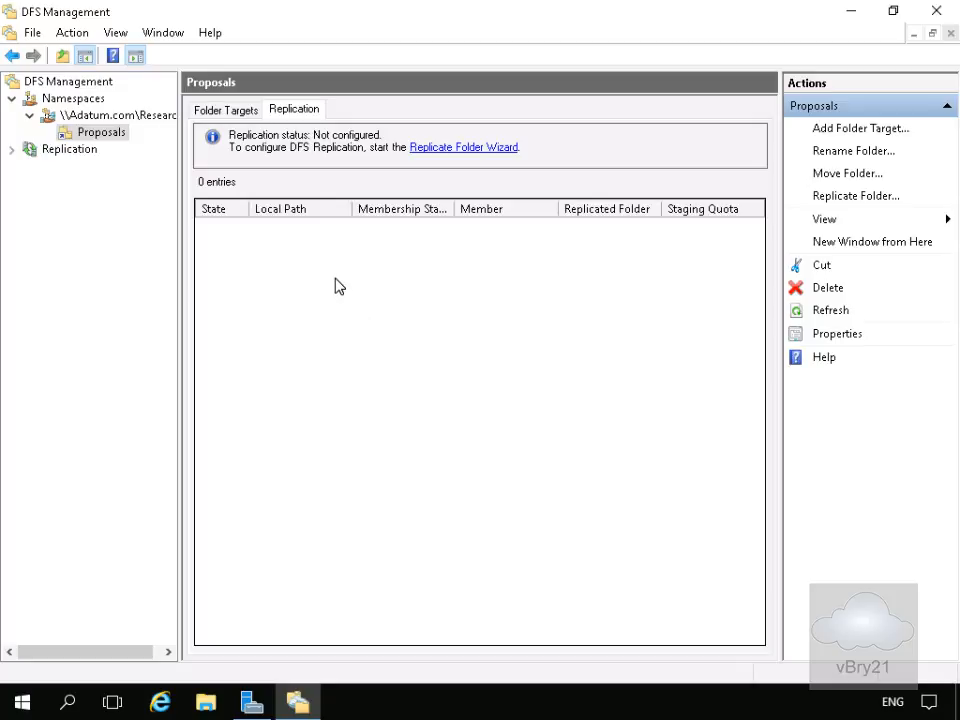
Browse to \\adatum.com\research in File Explorer to check the namespace contents, then close the window
click(204, 702)
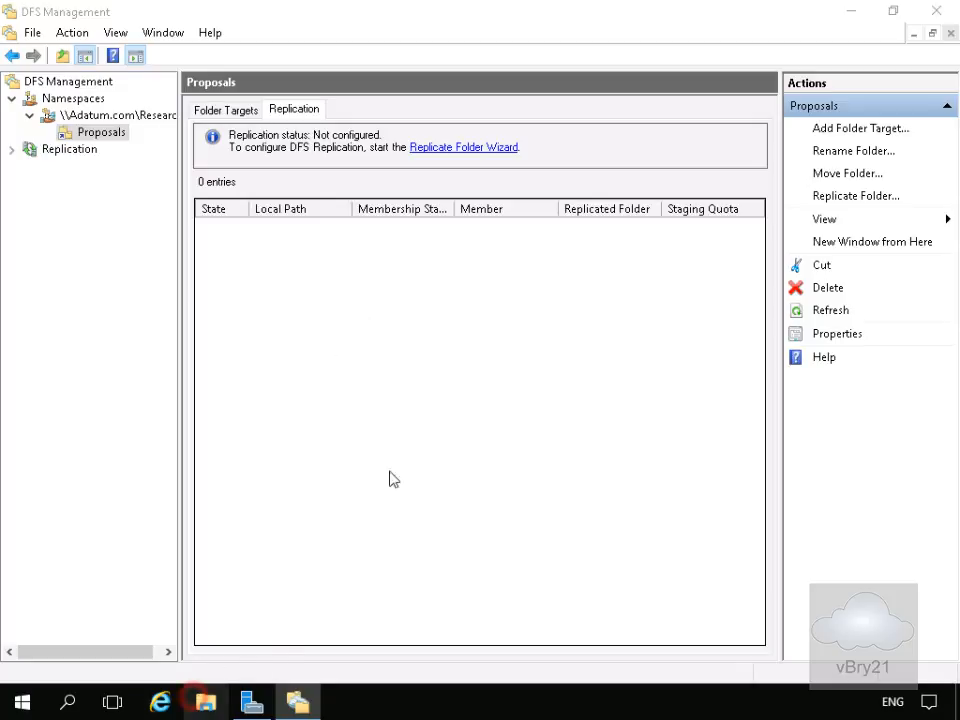
click(343, 135)
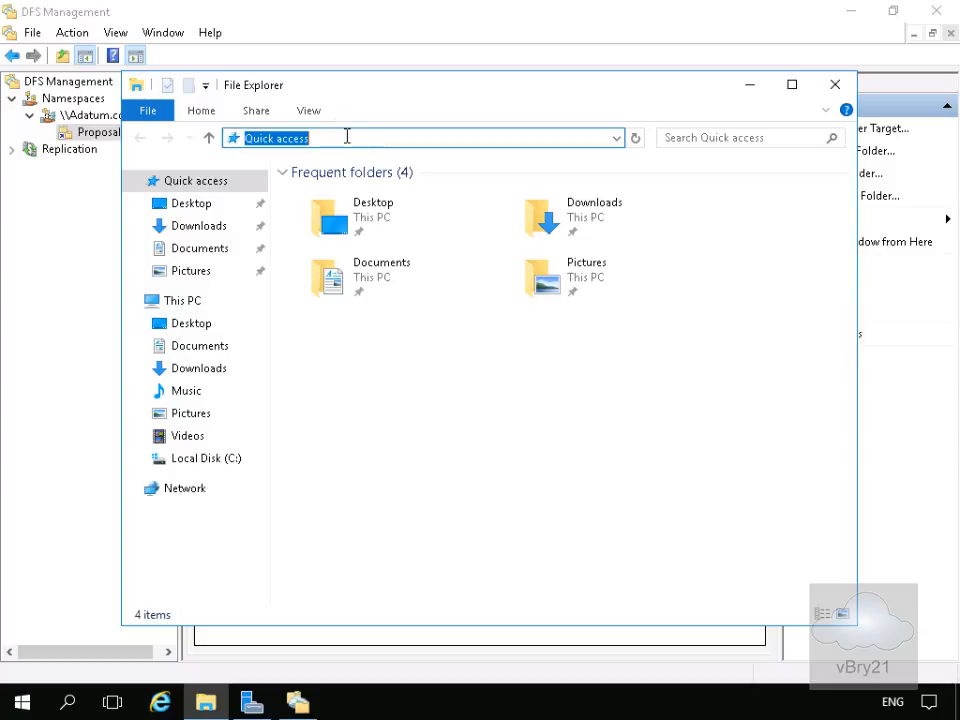
text(\\ada)
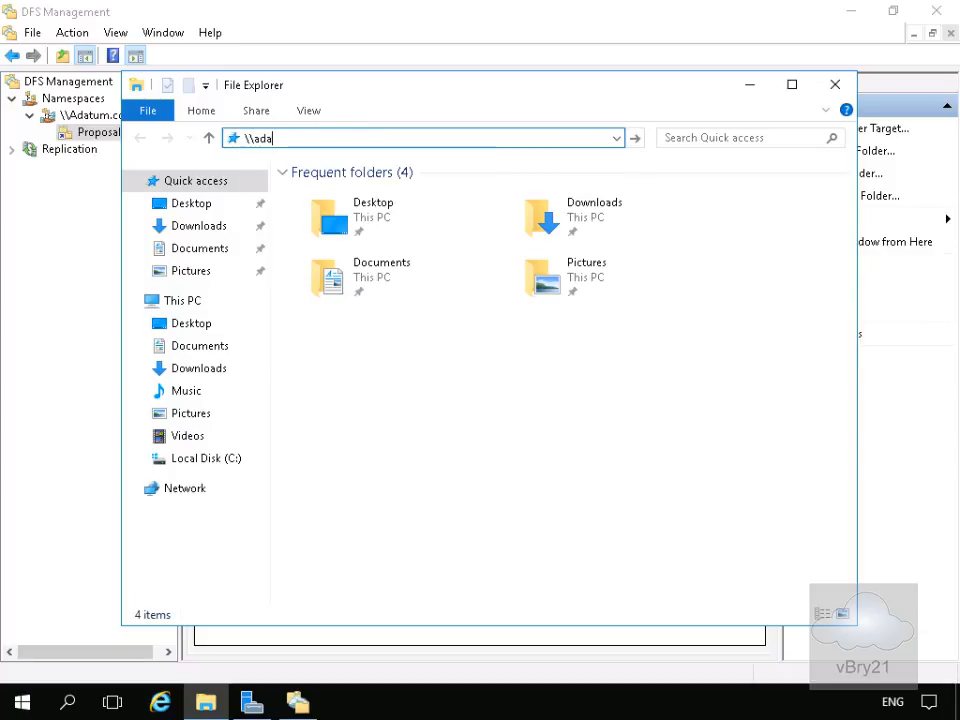
text(tum.com\)
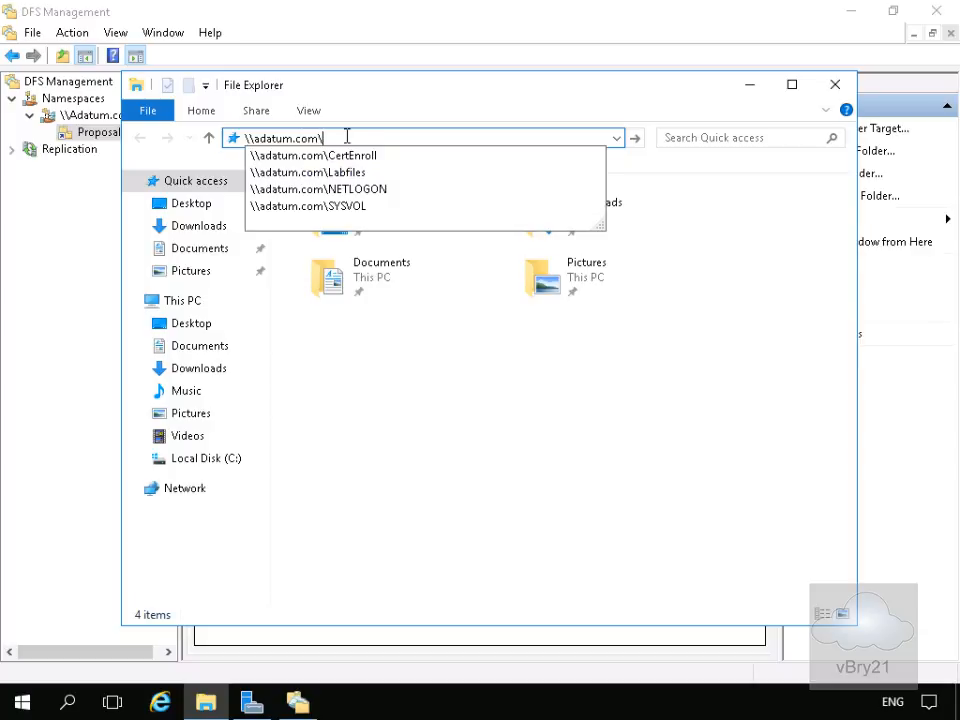
text(research)
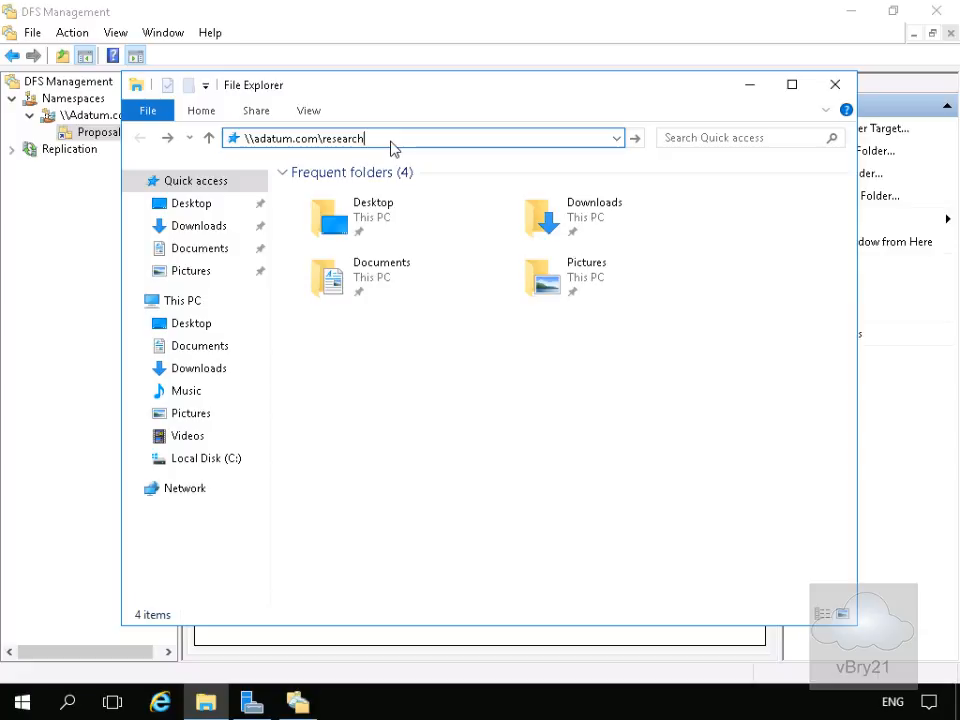
key(Return)
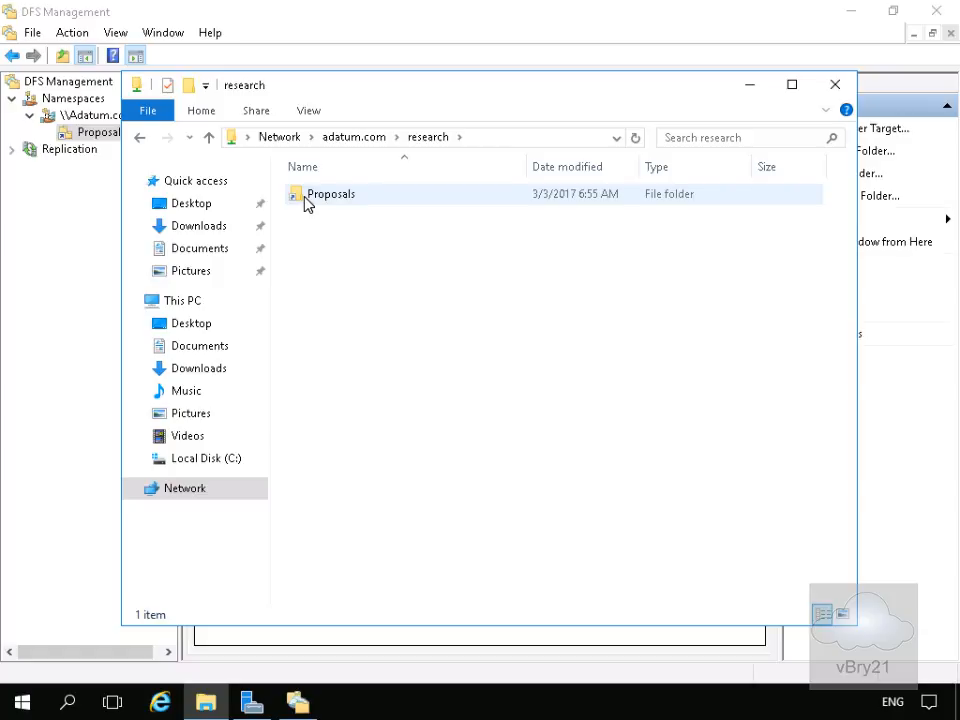
click(836, 87)
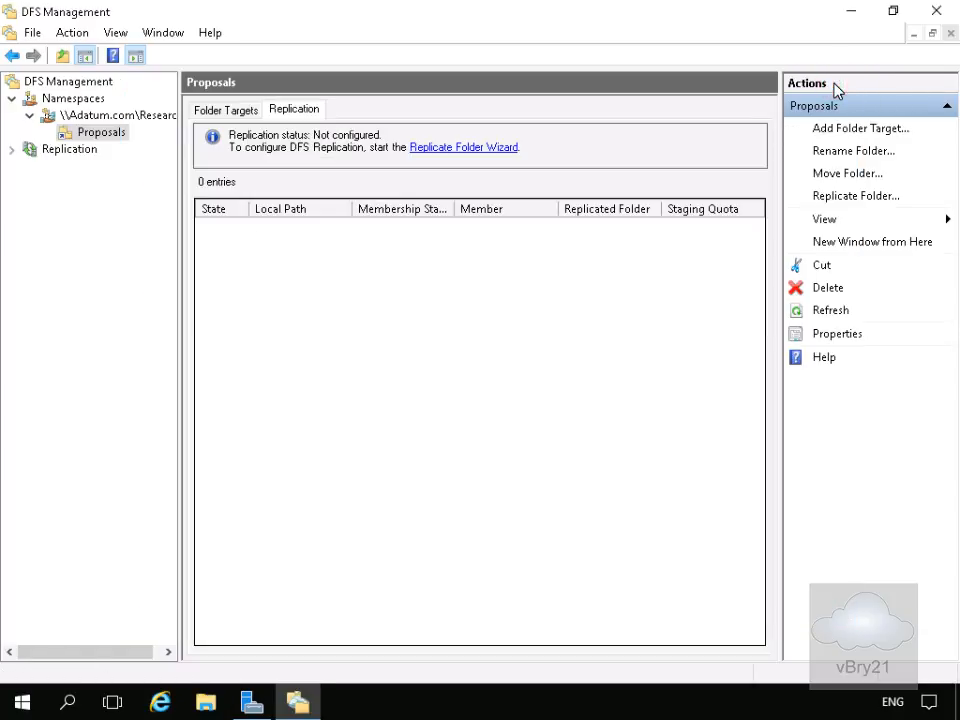
Add a second folder target \\TOR-SVR1\ProposalDocs to the Proposals folder and agree to create the missing share
right_click(97, 138)
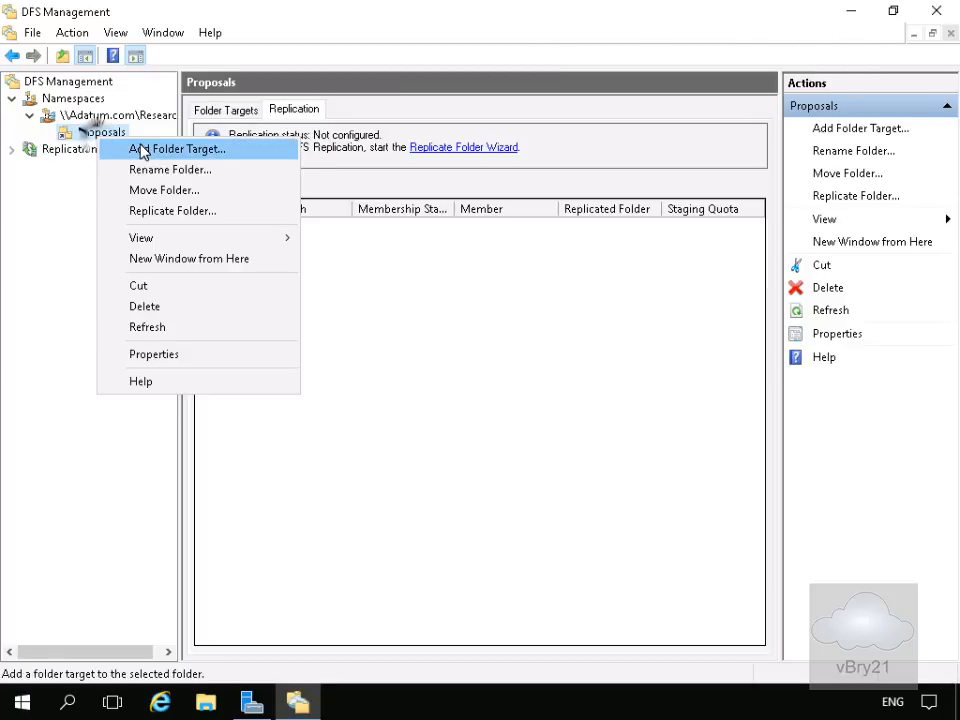
click(139, 148)
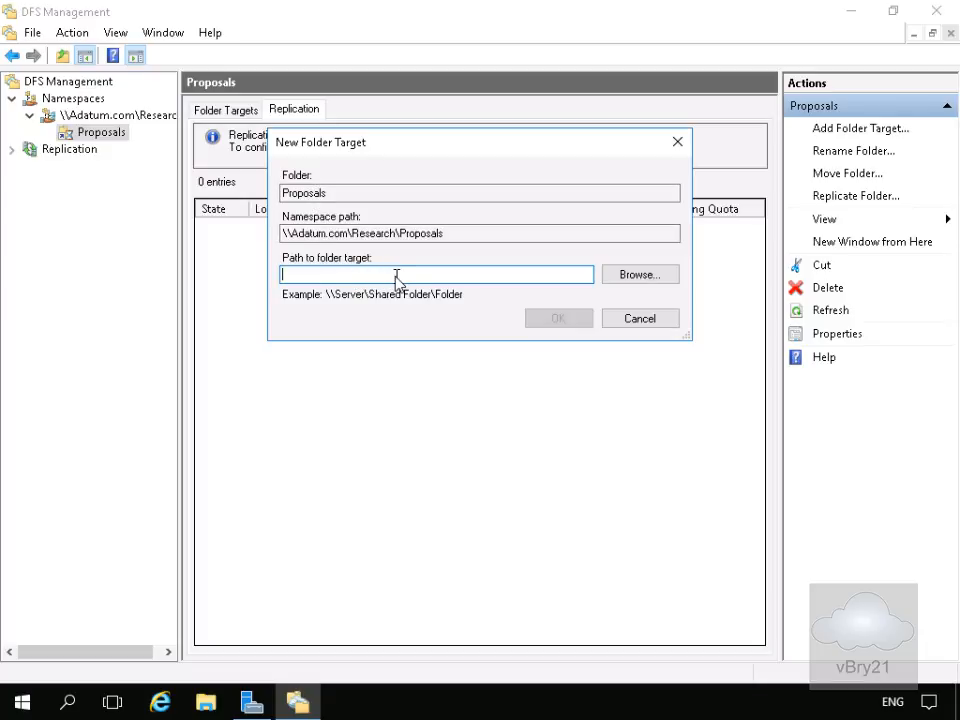
text(\\TOR-SVR1\ProposalDocs)
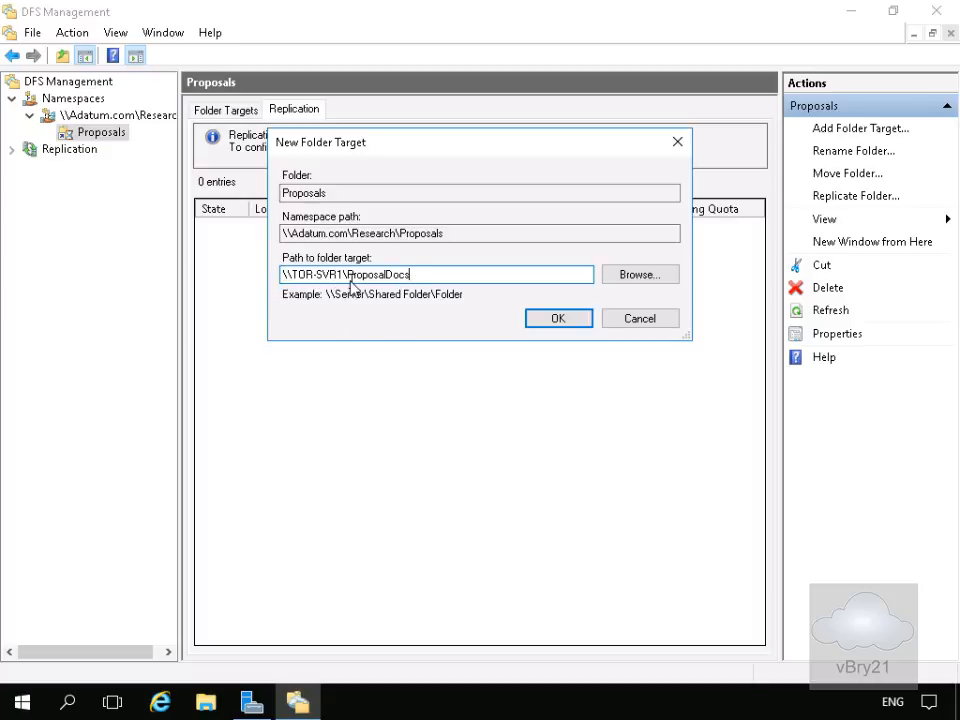
click(540, 319)
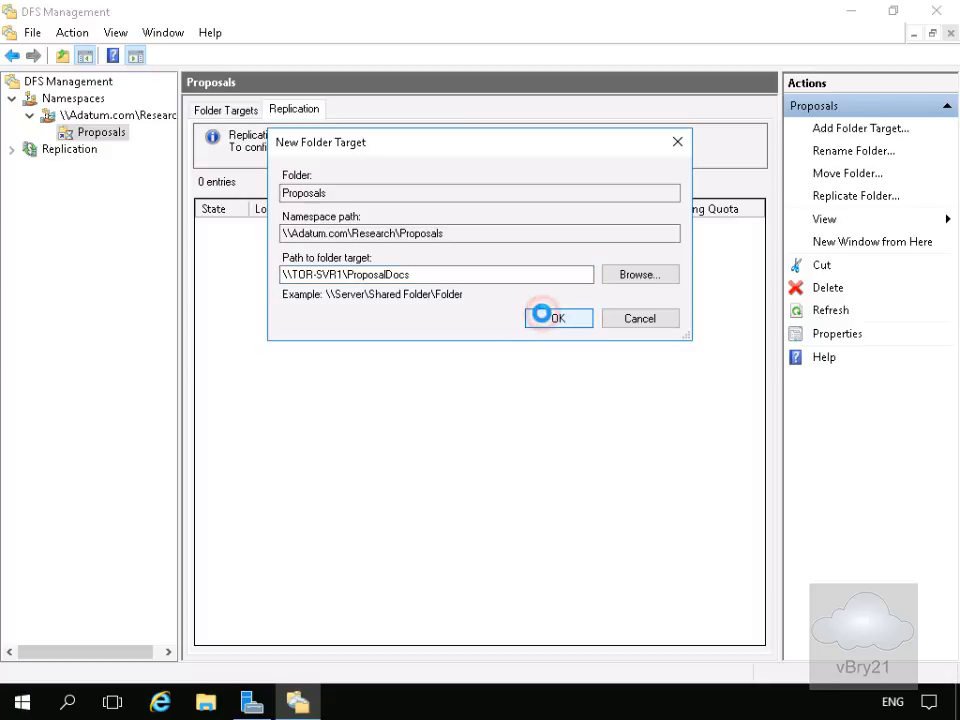
click(456, 432)
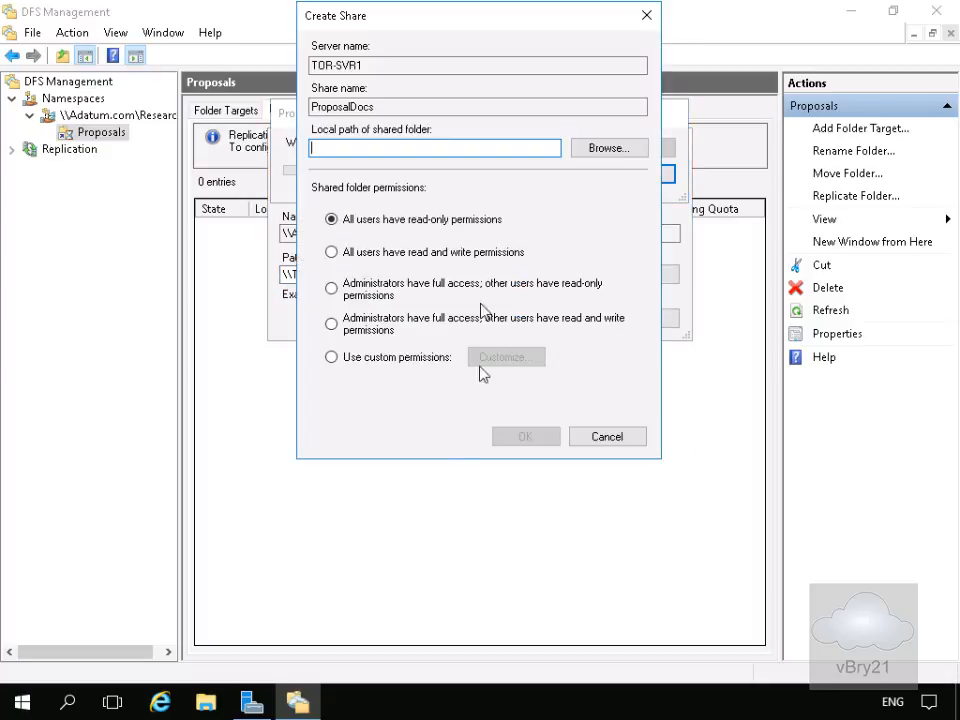
Create the TOR-SVR1 share at c:\ProposalDocs with administrators full access and other users read and write permissions
click(424, 149)
text(c:\ProposalDocs)
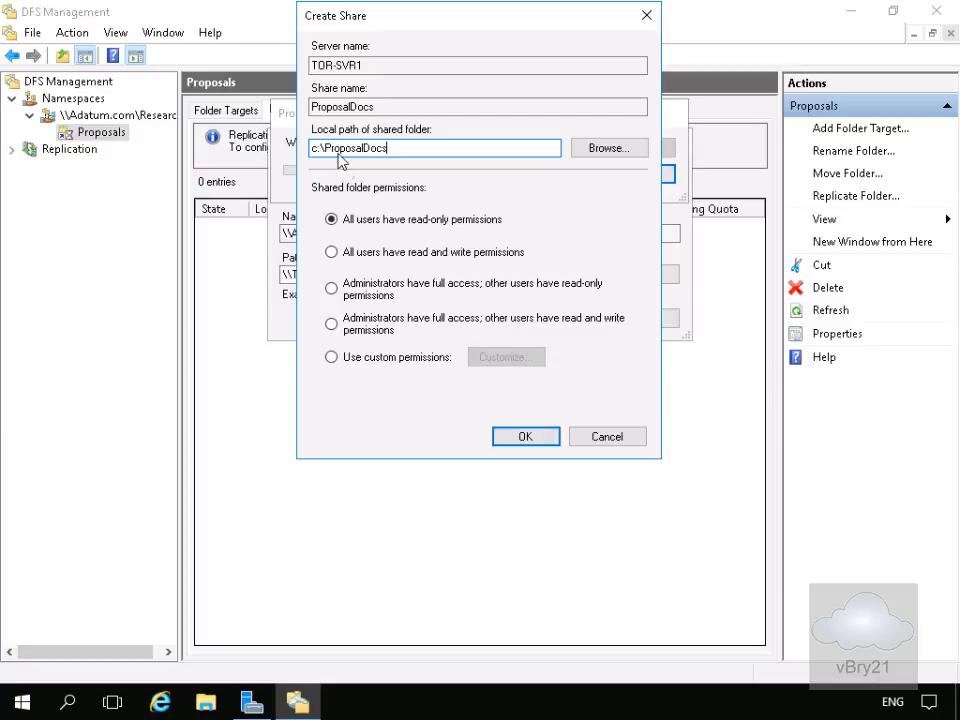
click(369, 322)
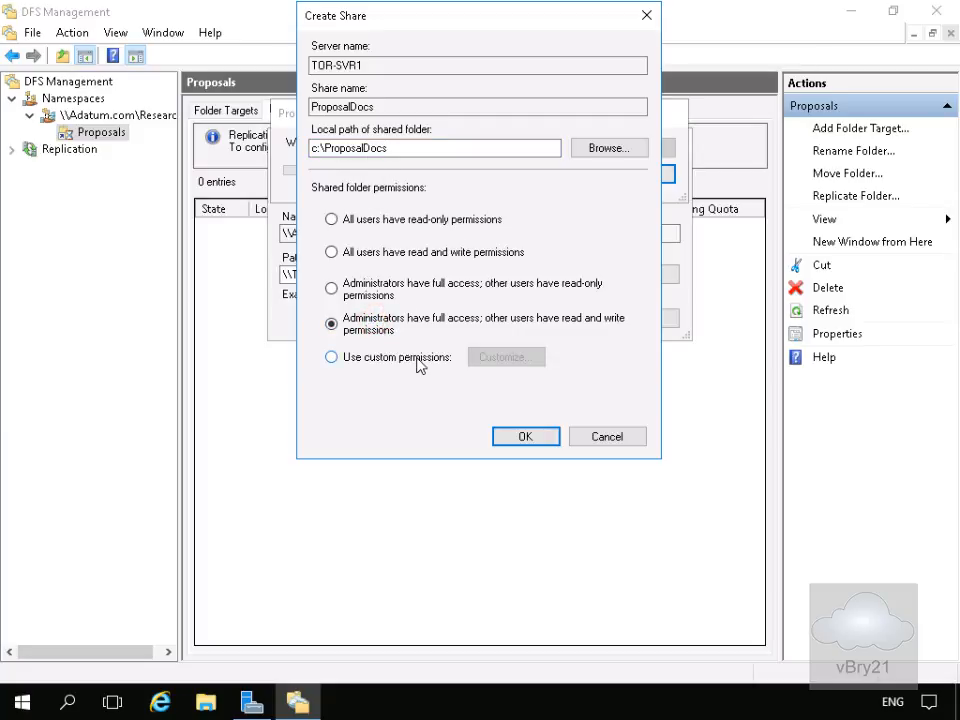
click(519, 437)
click(518, 430)
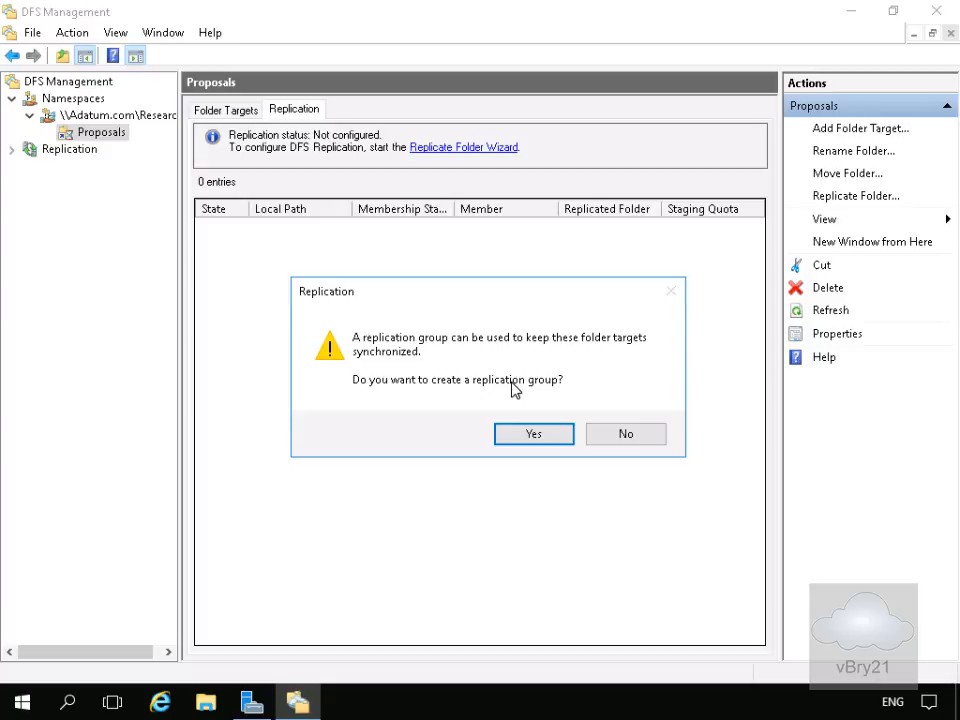
Start creating a replication group for the folder targets, keeping the suggested names, and choose LON-SVR1 as primary member
click(533, 435)
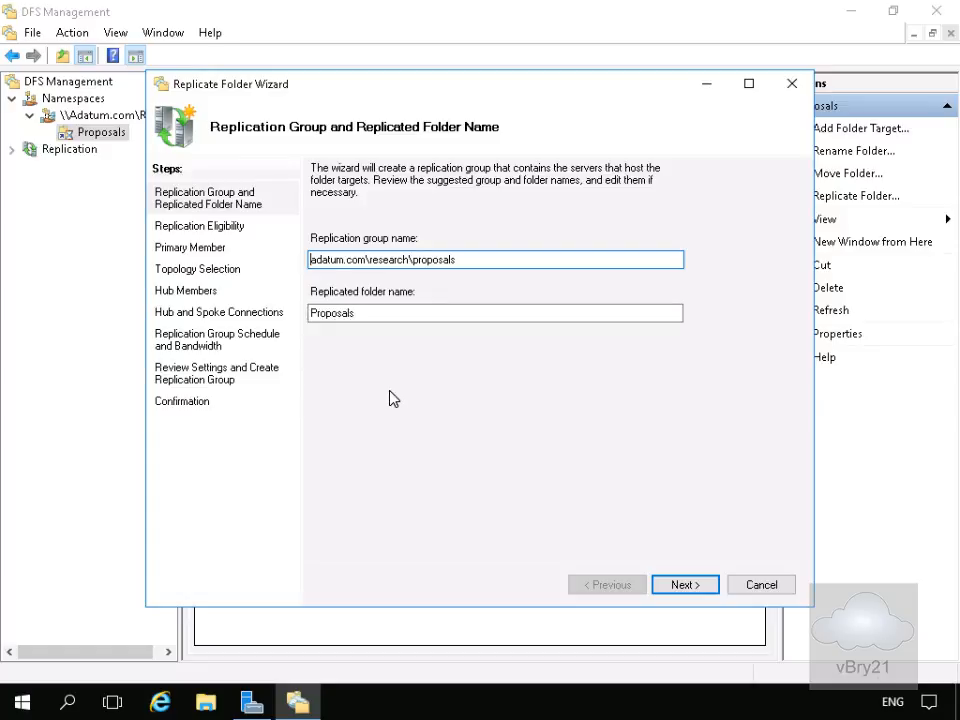
click(661, 589)
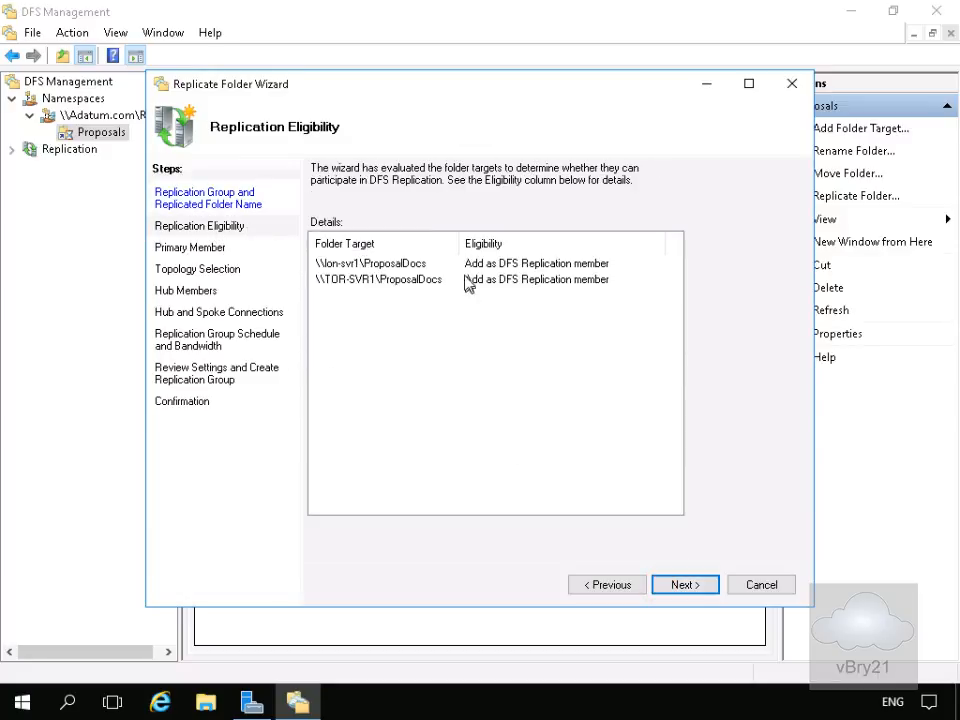
click(682, 586)
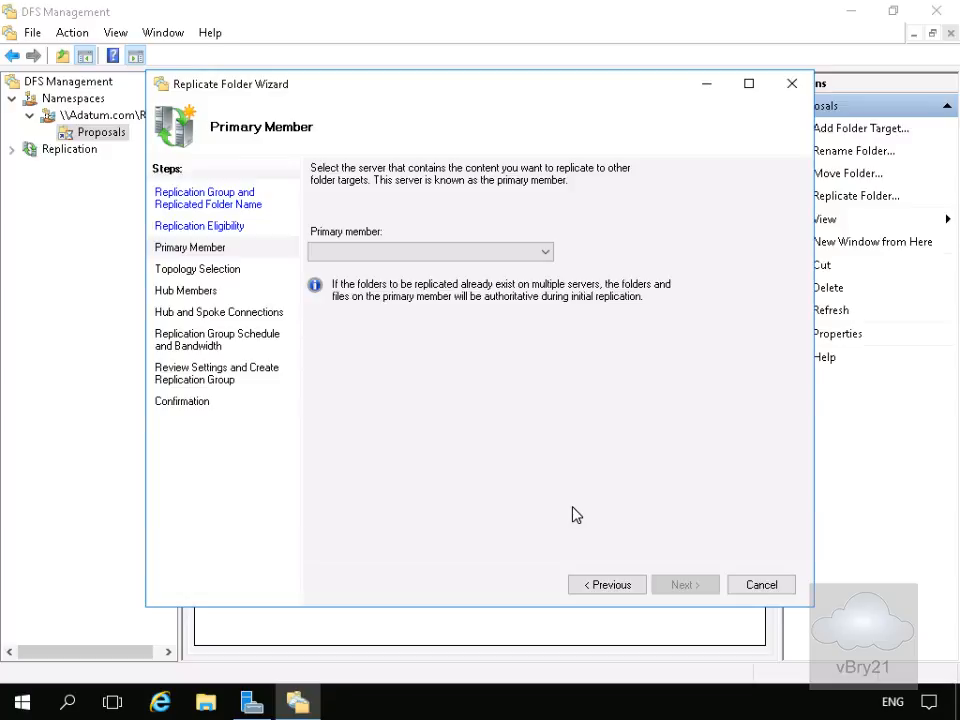
click(547, 256)
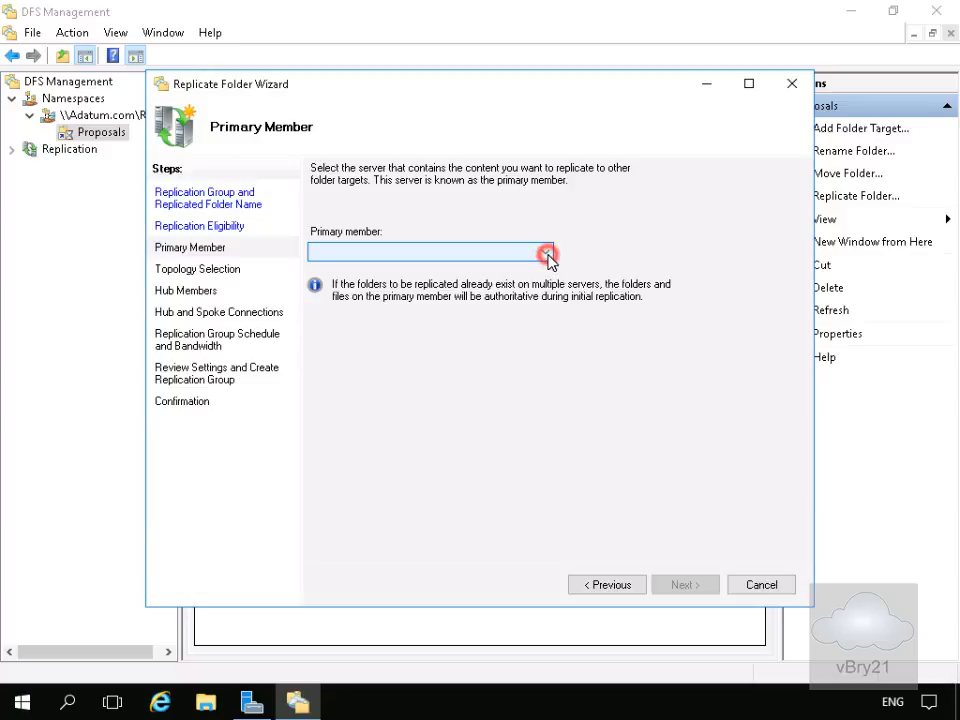
click(452, 270)
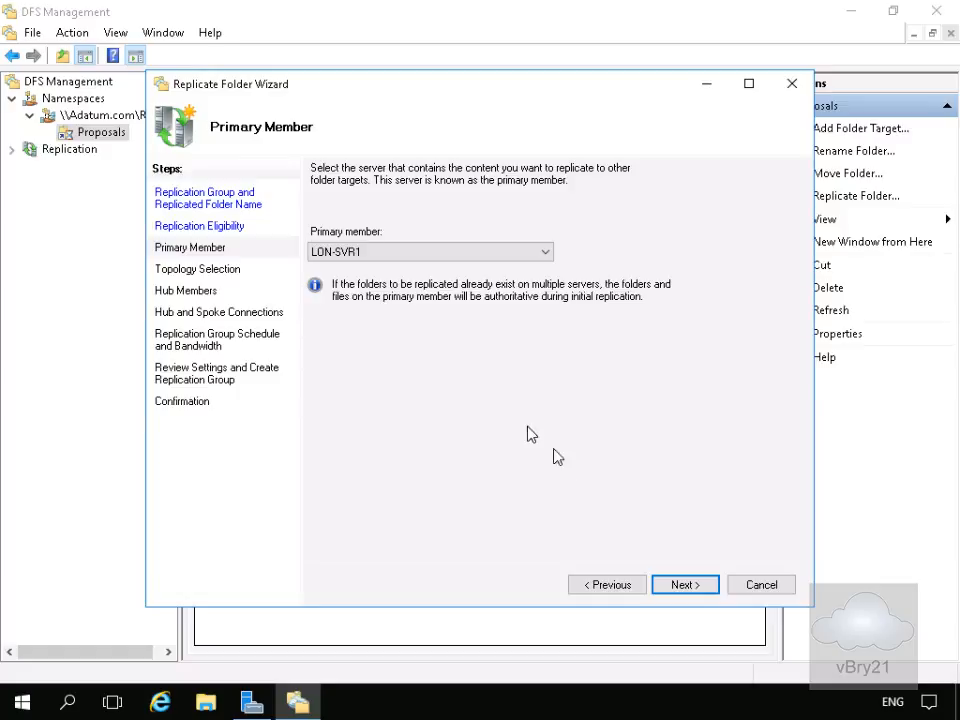
click(686, 591)
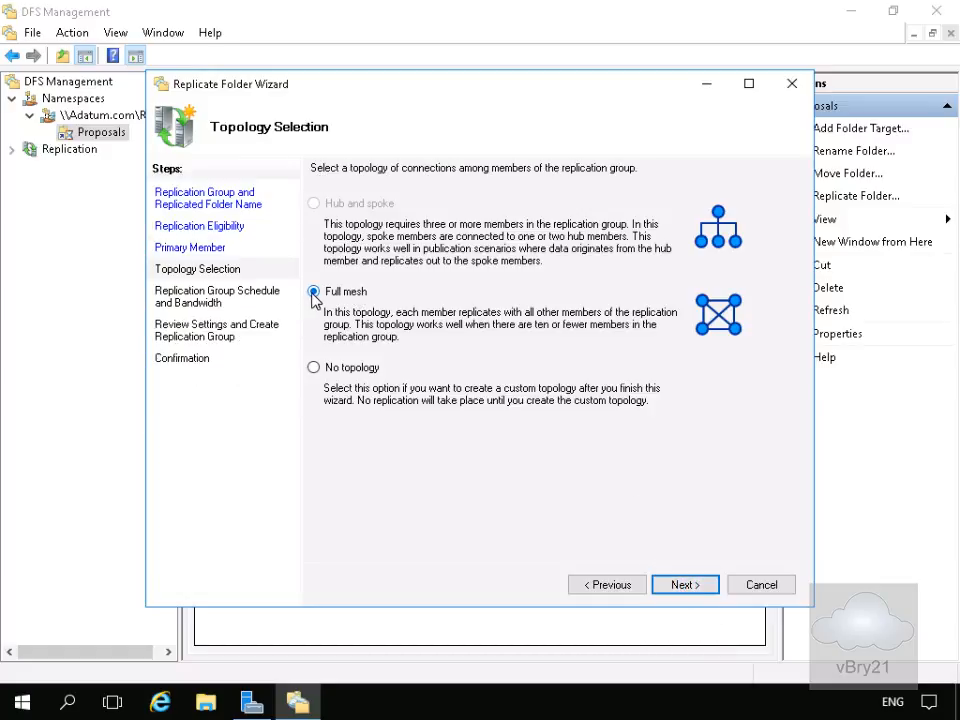
Keep full mesh topology and continuous full-bandwidth replication, create the replication group, and close the wizard
click(671, 584)
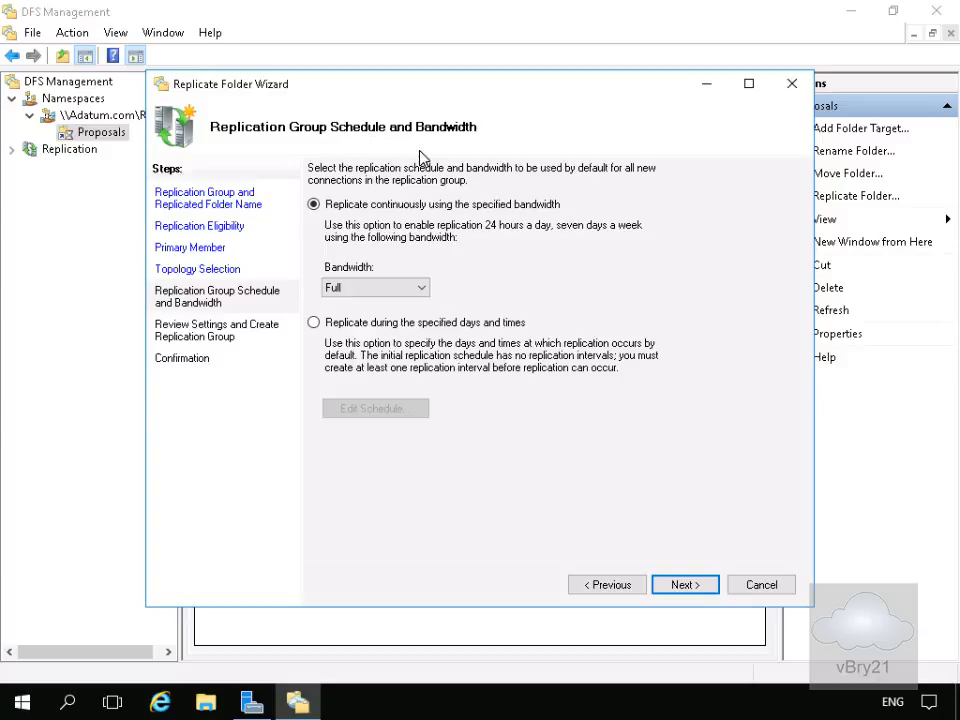
click(676, 588)
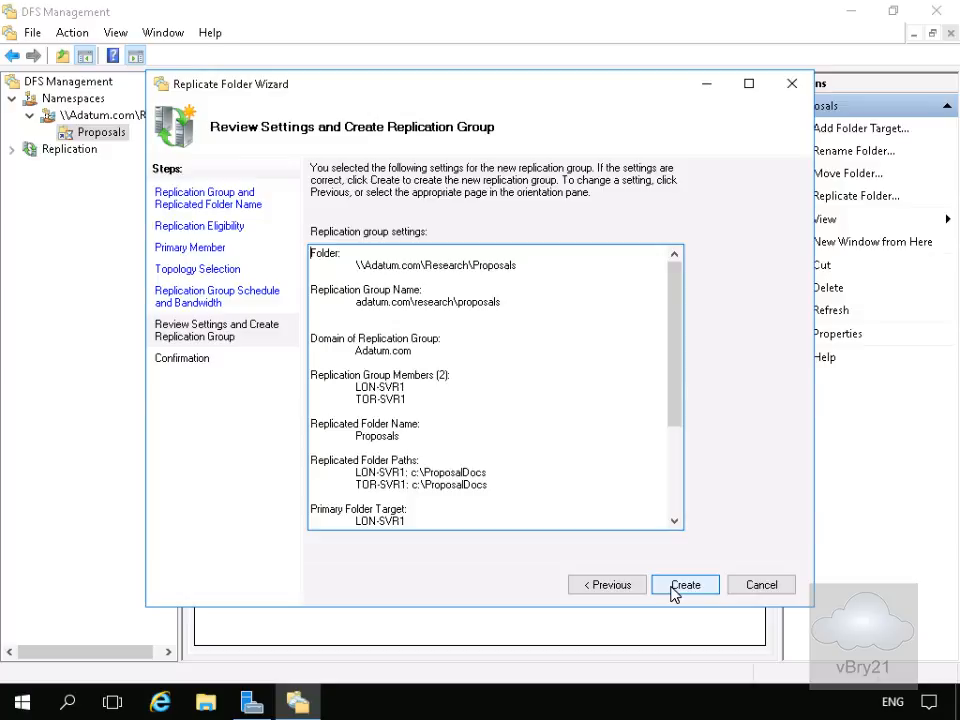
click(673, 590)
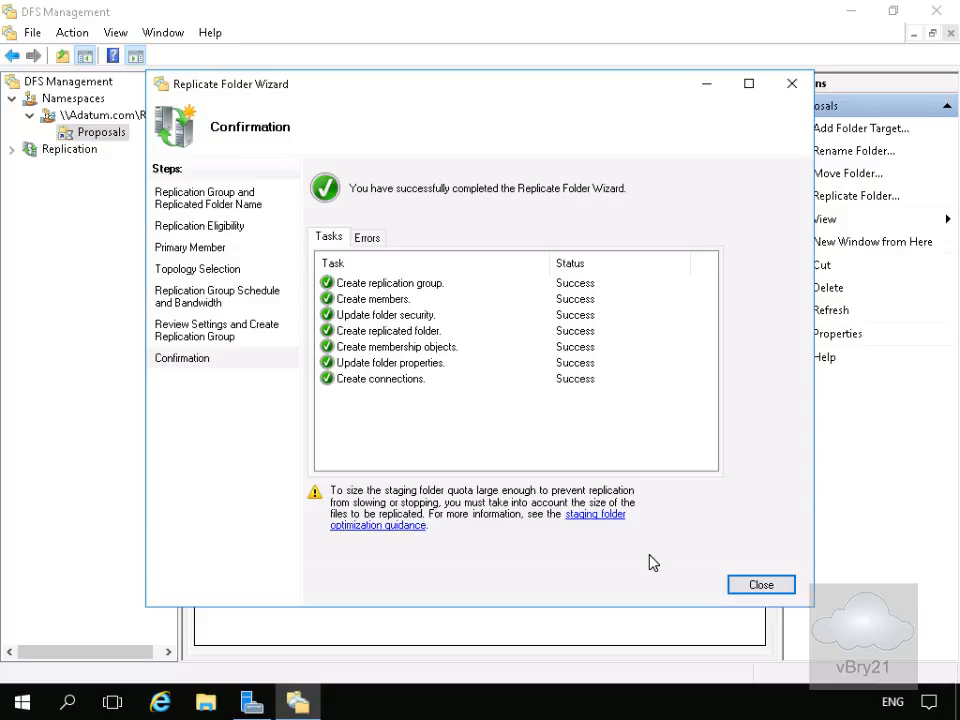
click(746, 595)
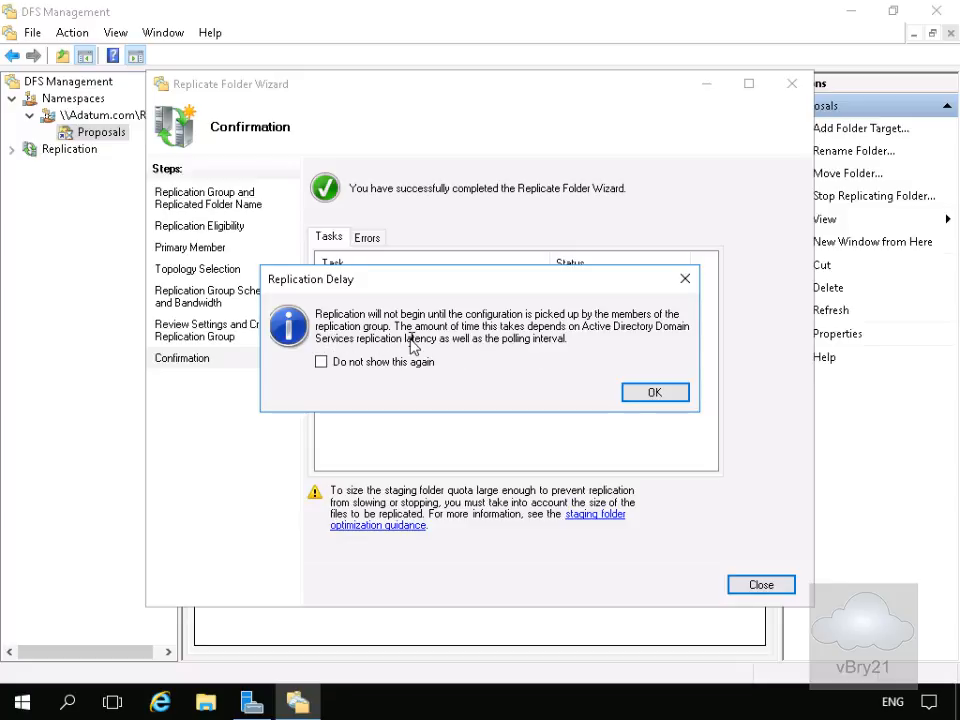
click(637, 393)
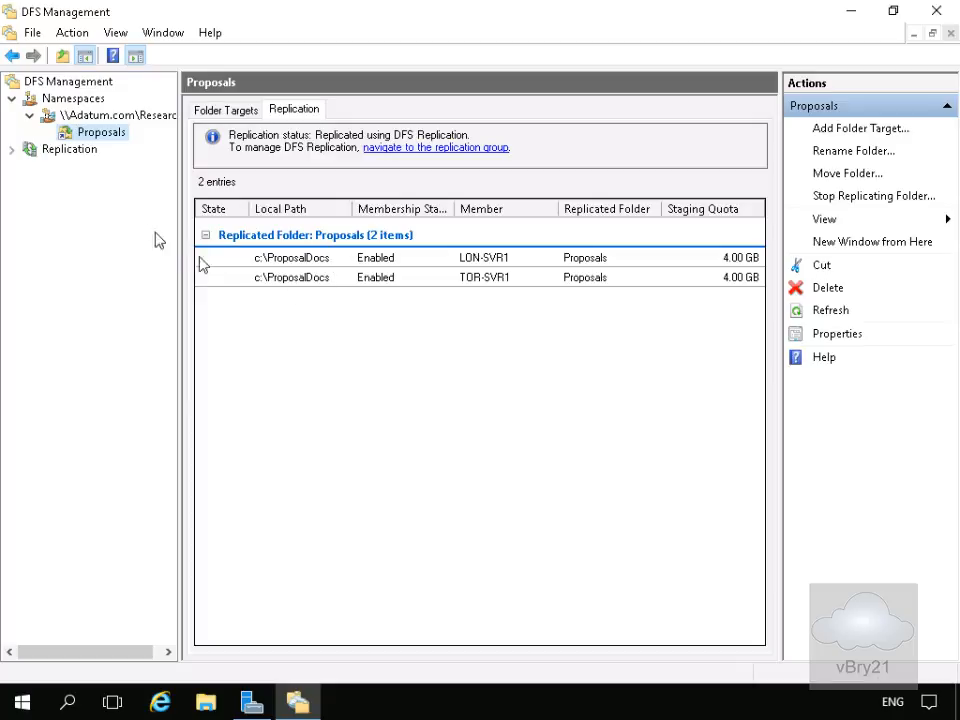
Open the adatum.com\research\proposals replication group and review its connections, replicated folders and delegation
click(28, 150)
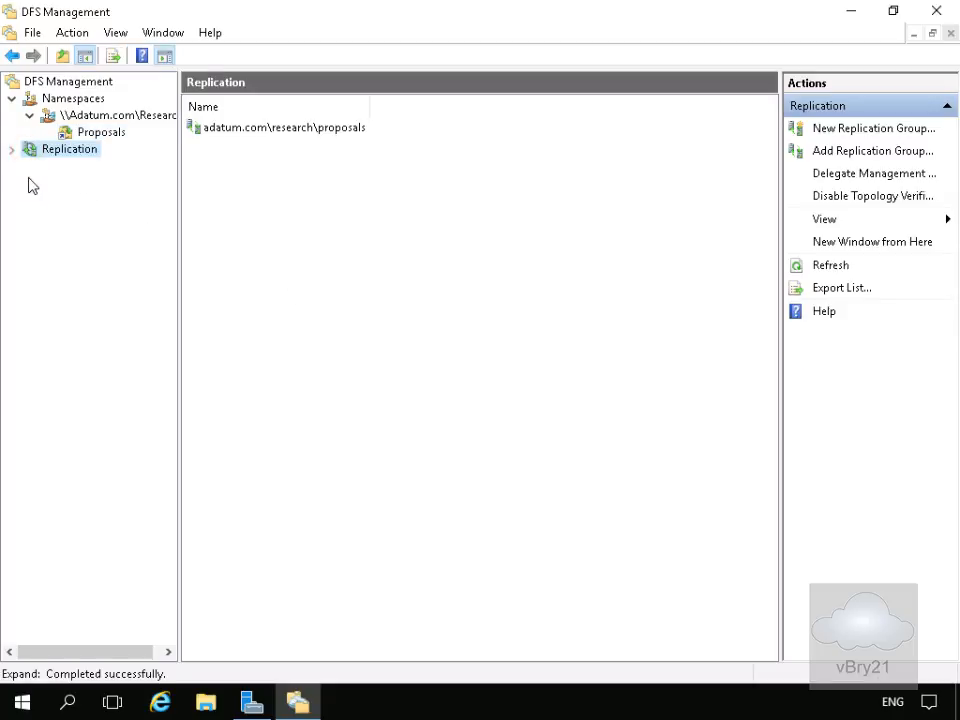
click(10, 154)
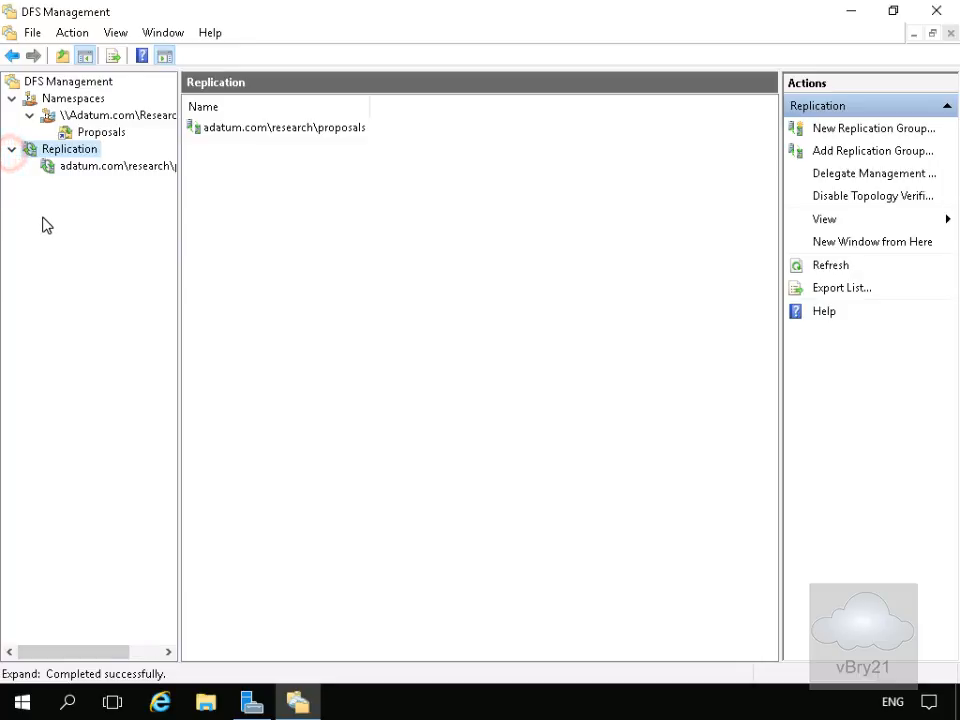
click(80, 171)
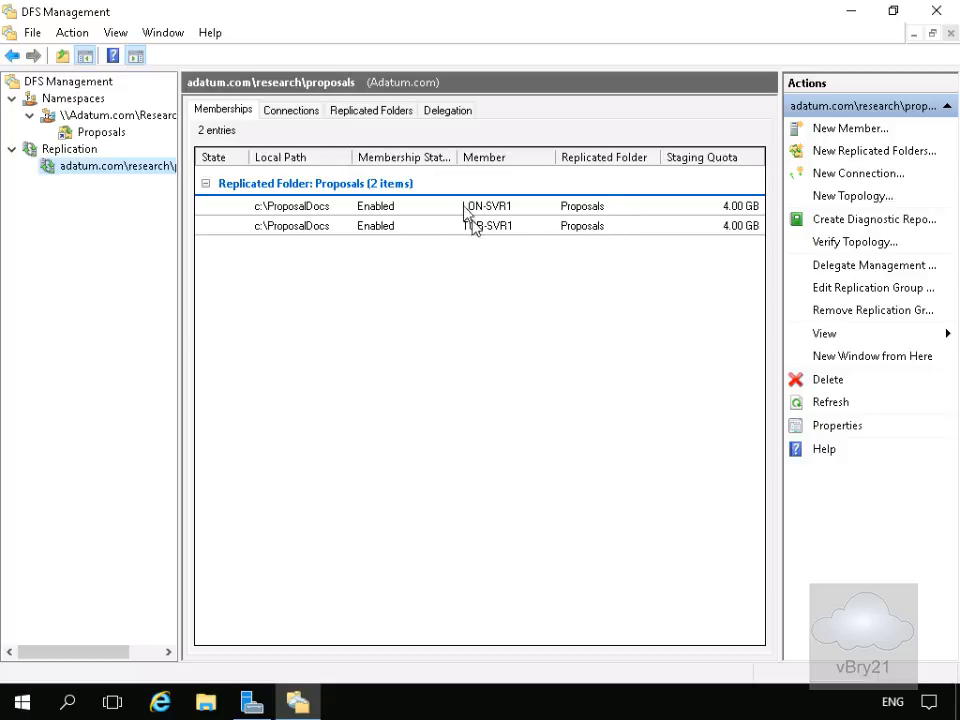
click(292, 112)
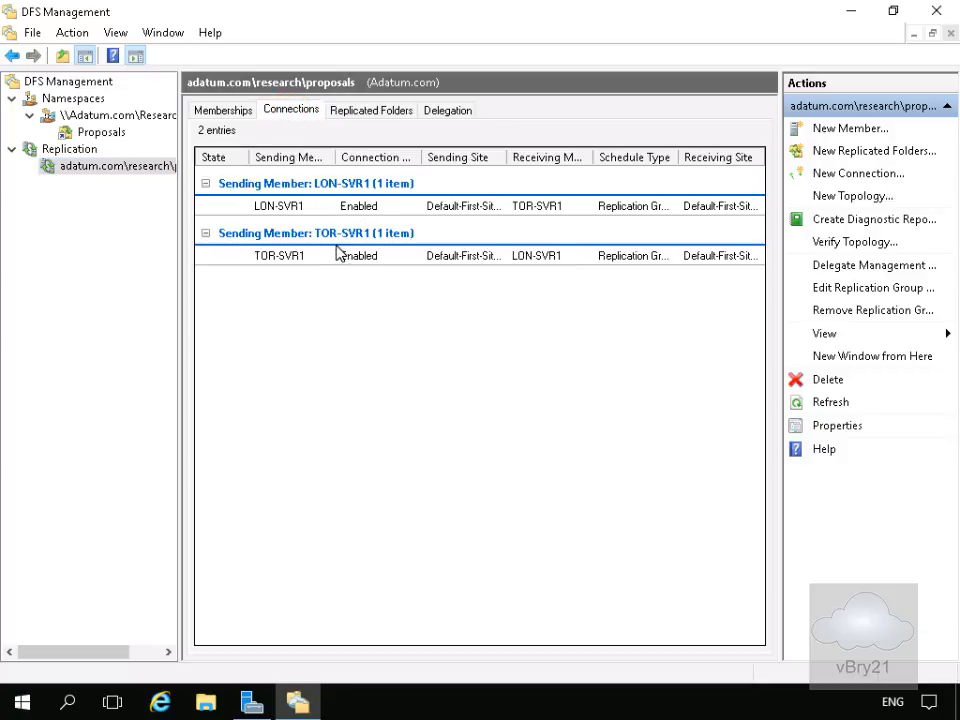
click(362, 112)
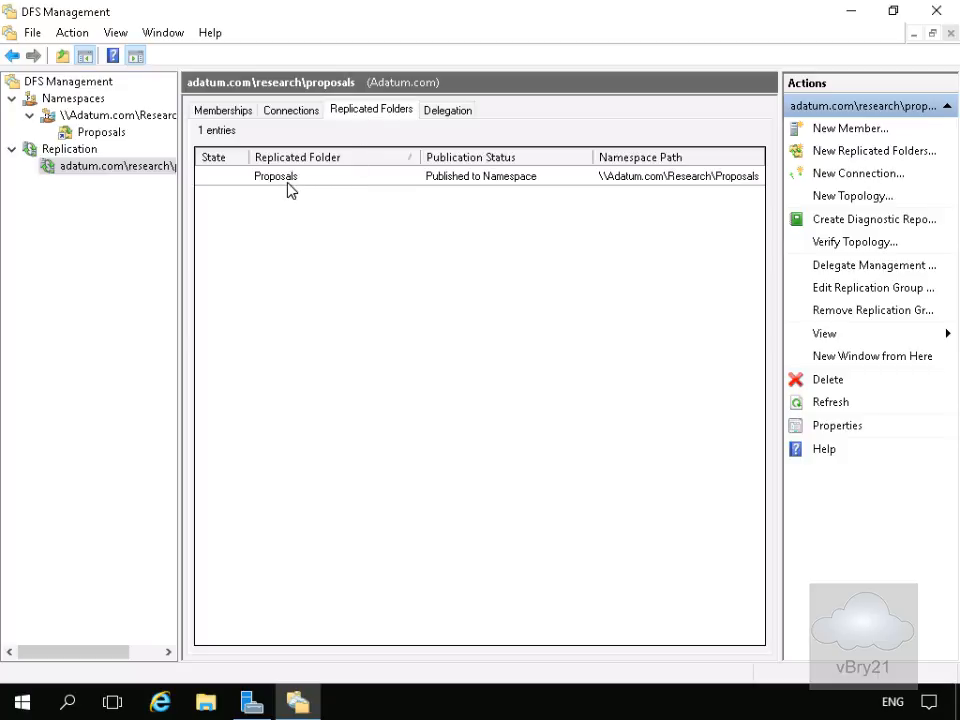
click(443, 111)
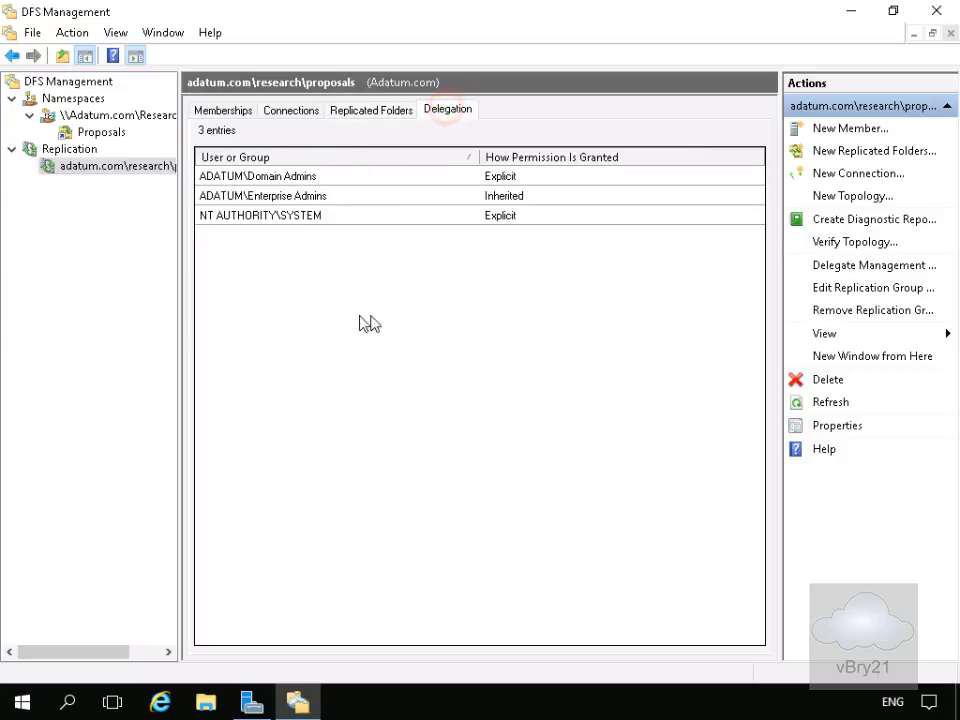